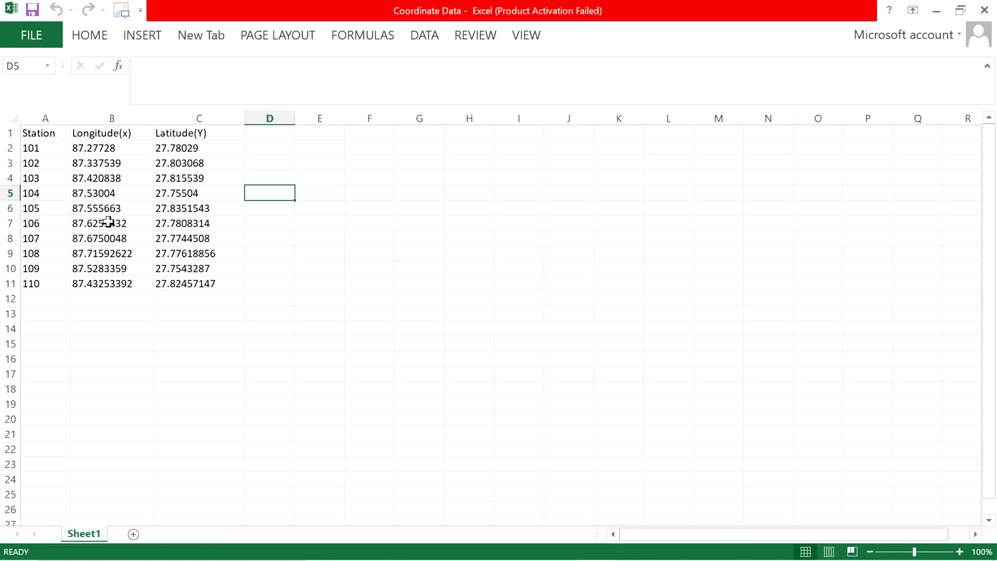
Review the longitude and latitude values in the sheet, starting with 87.27728
{"action": "left_click", "coordinate": [109, 331]}
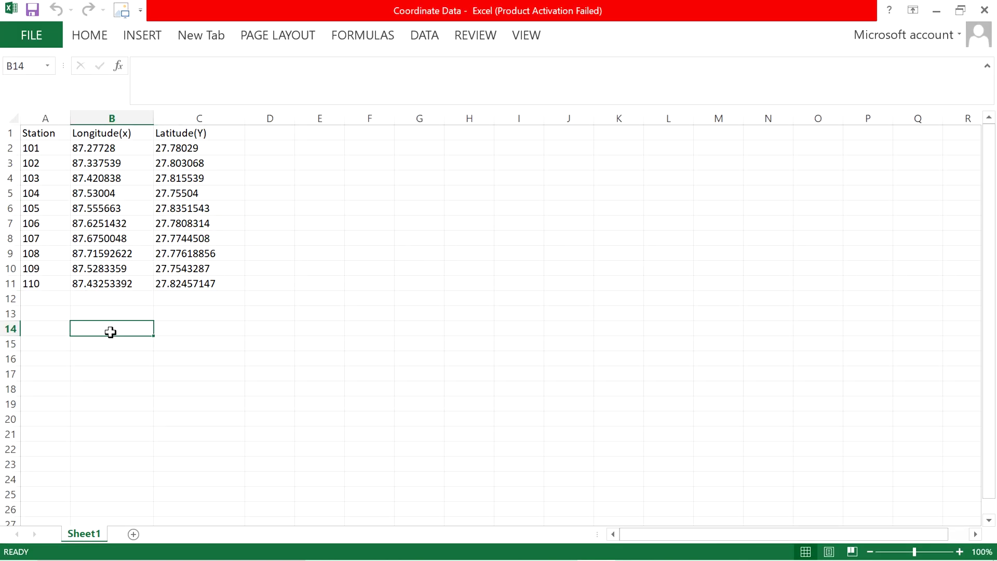
{"action": "left_click", "coordinate": [40, 134]}
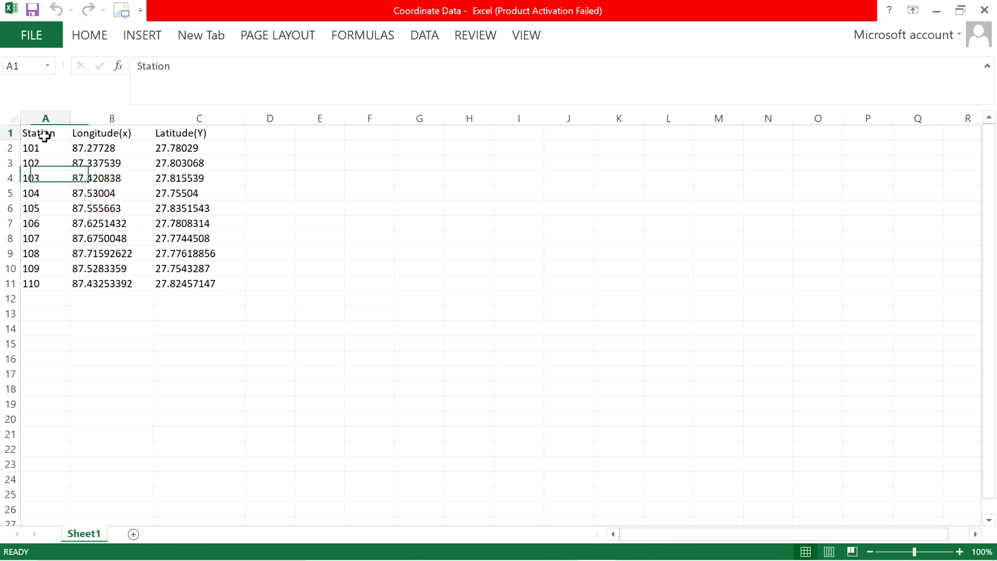
{"action": "left_click", "coordinate": [99, 164]}
{"action": "left_click", "coordinate": [87, 180]}
{"action": "left_click", "coordinate": [108, 224]}
{"action": "left_click", "coordinate": [181, 241]}
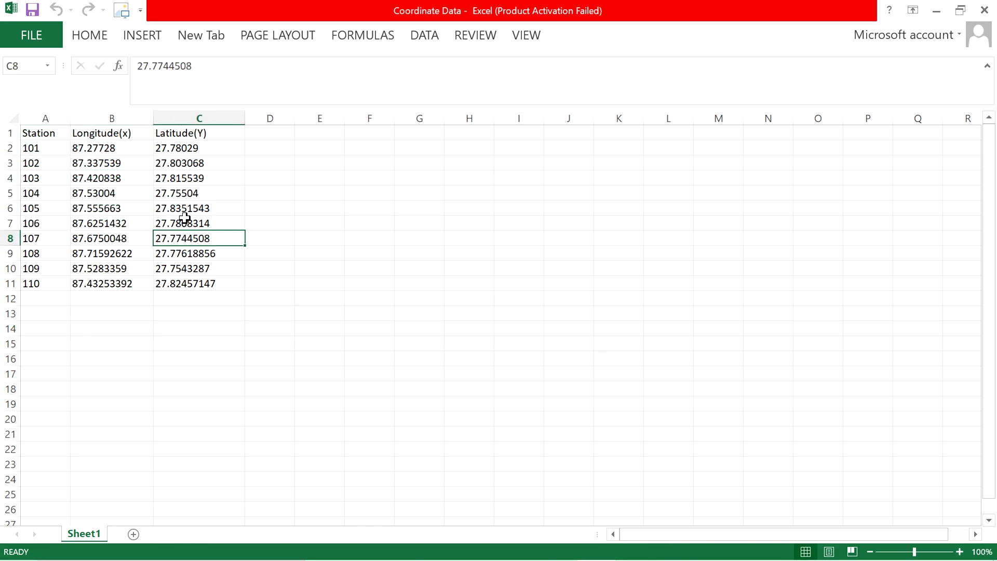
{"action": "left_click", "coordinate": [184, 209]}
{"action": "left_click", "coordinate": [127, 152]}
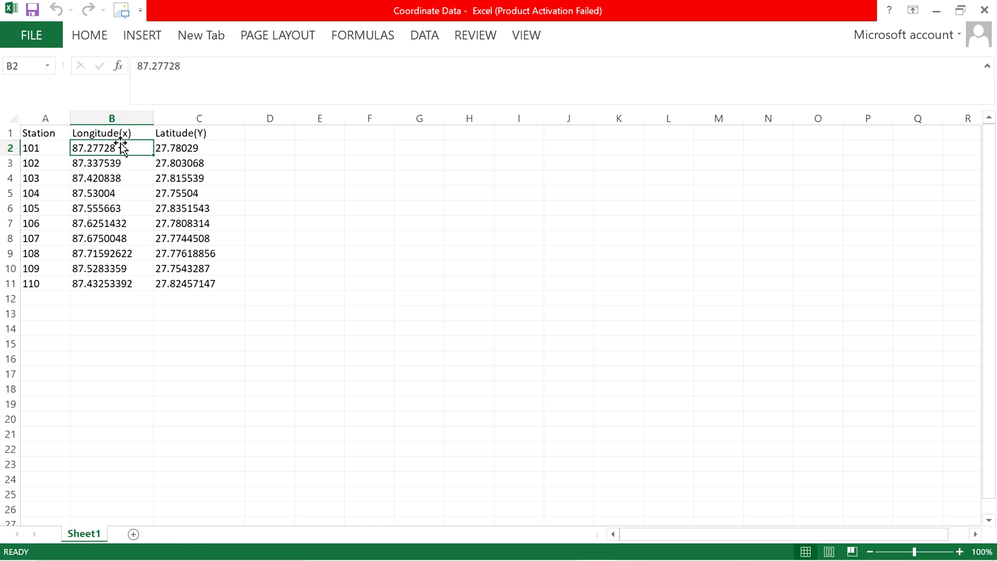
{"action": "scroll", "coordinate": [121, 142], "scroll_direction": "up", "scroll_amount": 4}
Point out the Longitude(x), Latitude(Y) and Station column headers
{"action": "left_click", "coordinate": [138, 153]}
{"action": "left_click", "coordinate": [284, 153]}
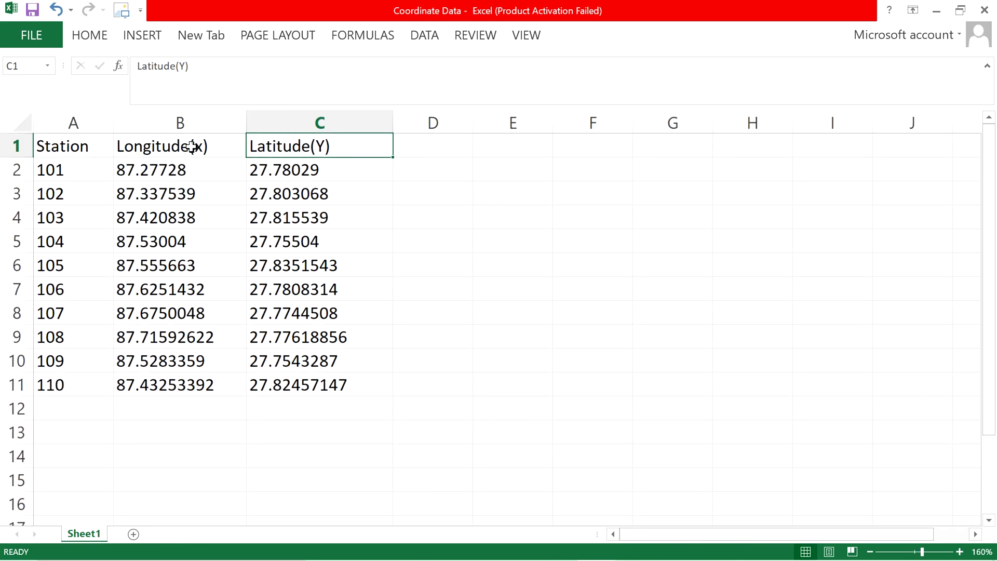
{"action": "left_click", "coordinate": [170, 153]}
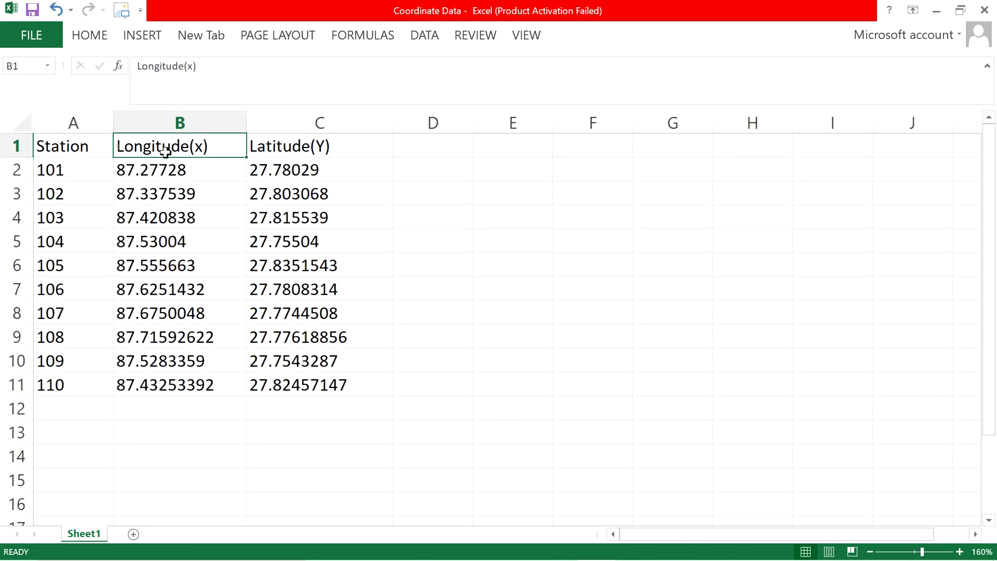
{"action": "left_click", "coordinate": [318, 151]}
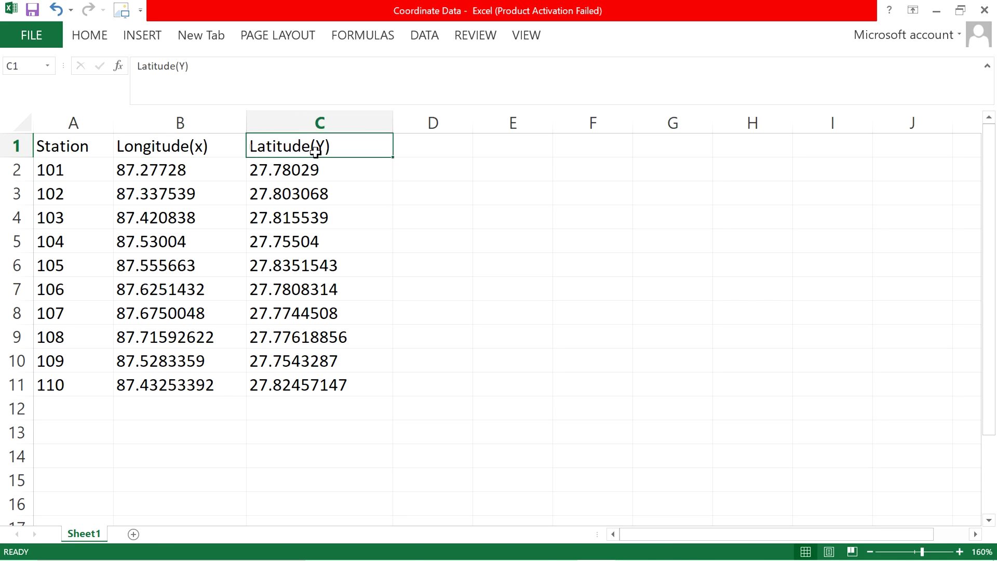
{"action": "left_click", "coordinate": [70, 149]}
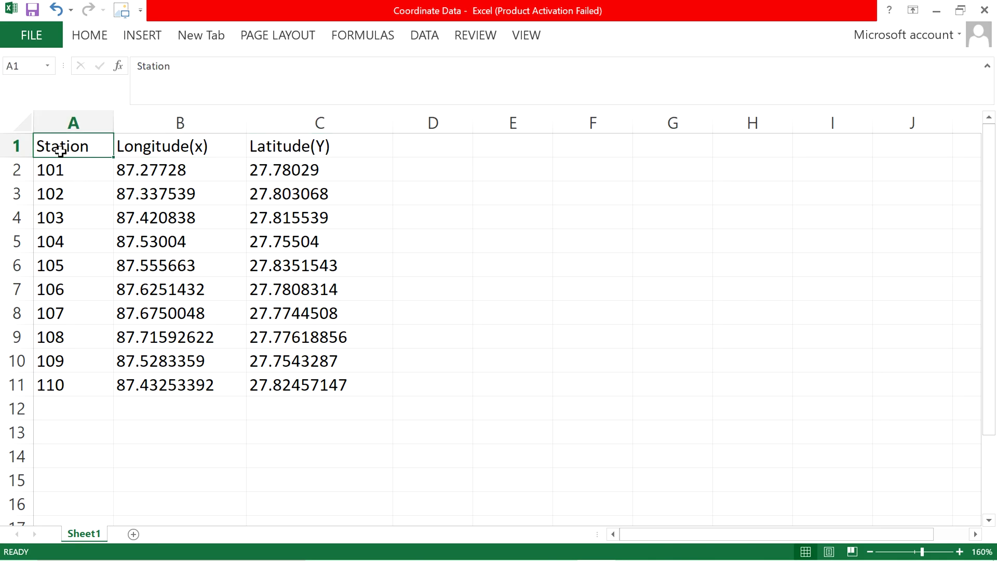
Step through the station rows 105 to 108, then return to station 101
{"action": "left_click", "coordinate": [60, 171]}
{"action": "left_click", "coordinate": [60, 195]}
{"action": "left_click", "coordinate": [68, 220]}
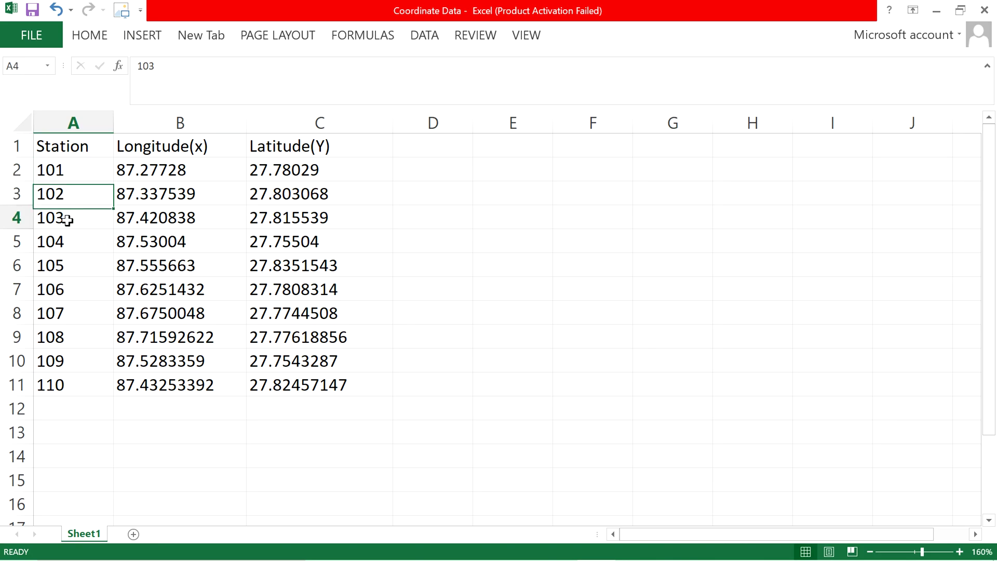
{"action": "left_click", "coordinate": [73, 244]}
{"action": "left_click", "coordinate": [36, 265]}
{"action": "left_click", "coordinate": [17, 266]}
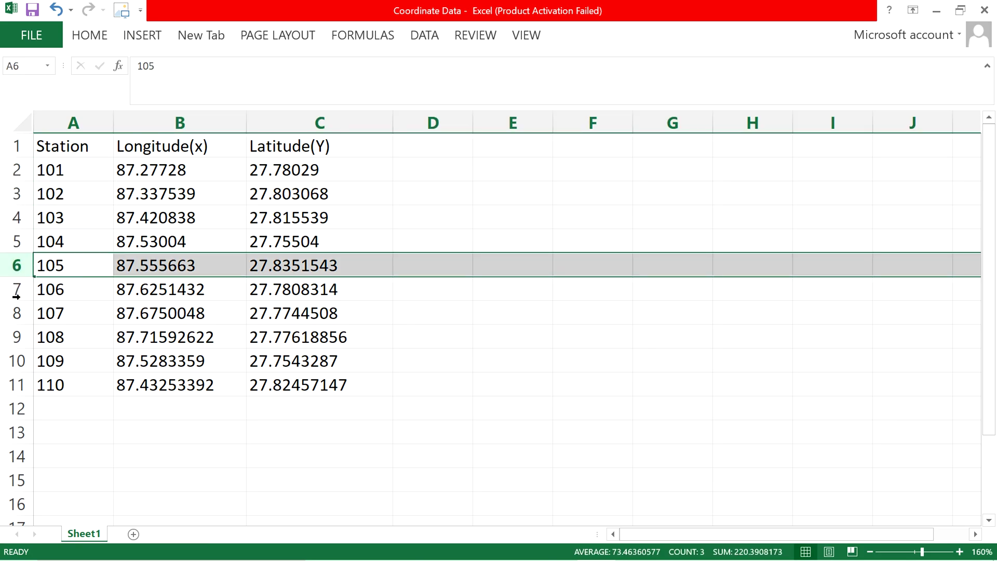
{"action": "left_click", "coordinate": [16, 291]}
{"action": "left_click", "coordinate": [16, 314]}
{"action": "left_click", "coordinate": [13, 337]}
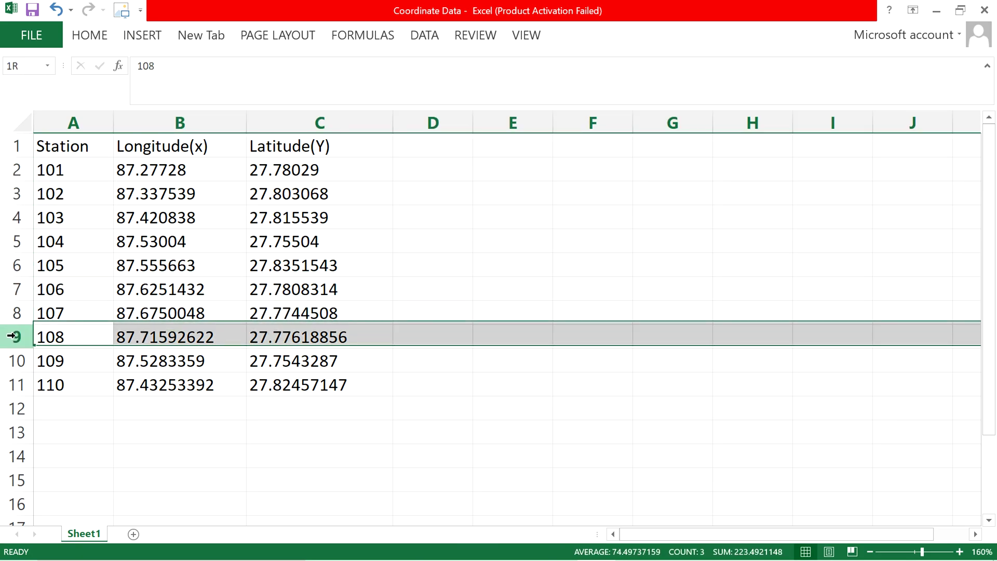
{"action": "left_click", "coordinate": [67, 291]}
{"action": "left_click", "coordinate": [73, 192]}
{"action": "left_click", "coordinate": [73, 168]}
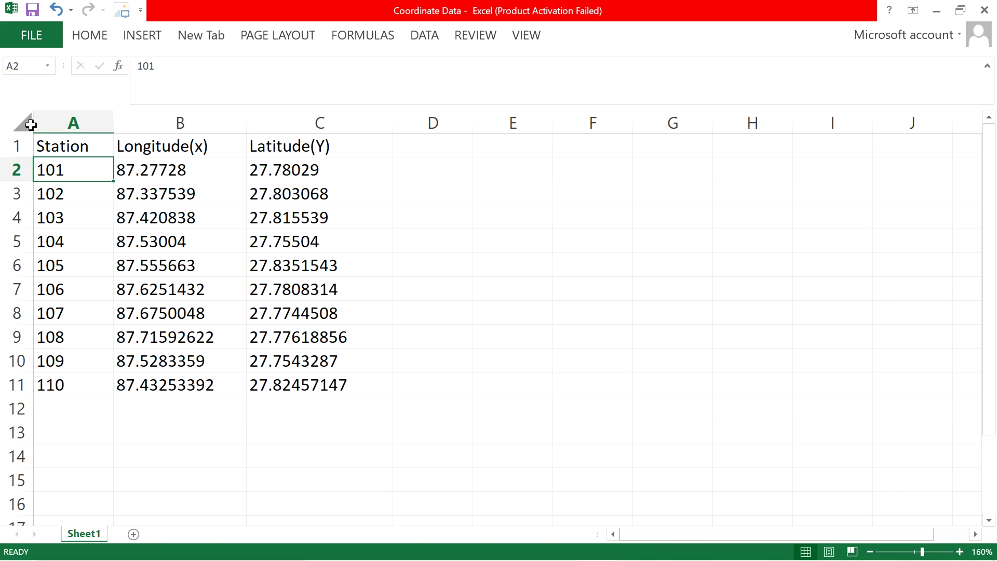
Save the sheet as CSV (Comma delimited) named Coordinate Data1234, keeping the CSV format
{"action": "left_click", "coordinate": [38, 40]}
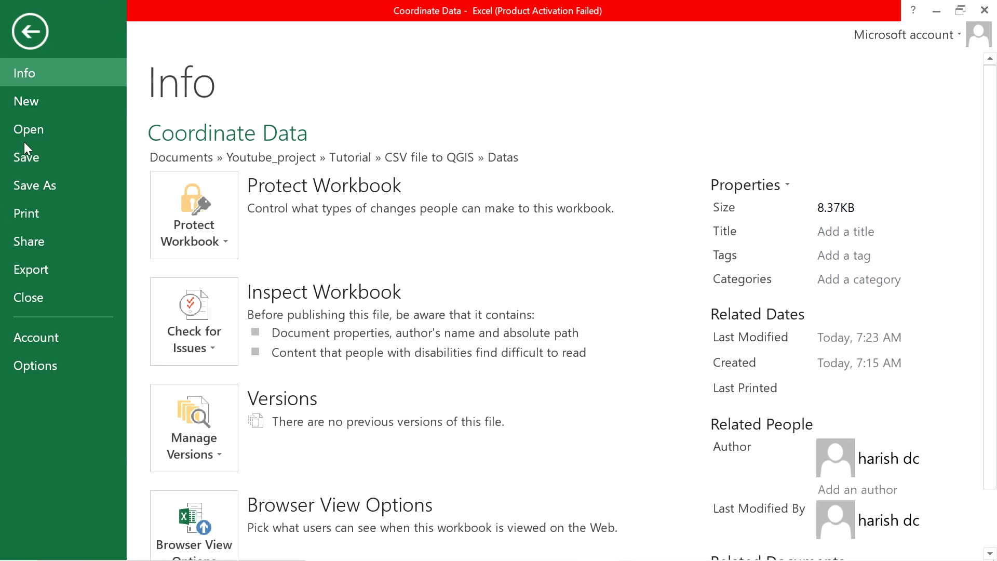
{"action": "left_click", "coordinate": [42, 187]}
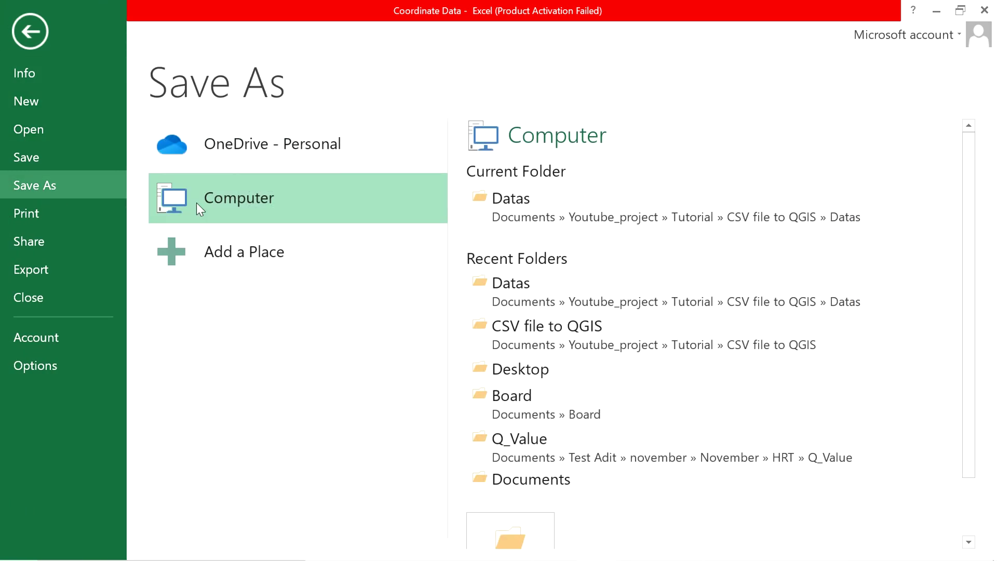
{"action": "double_click", "coordinate": [258, 198]}
{"action": "left_click", "coordinate": [208, 451]}
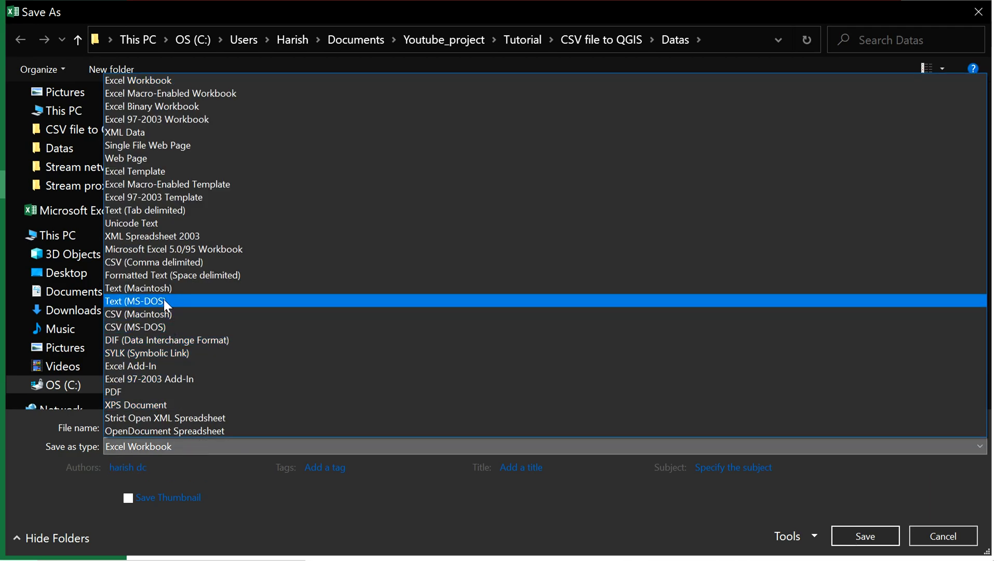
{"action": "left_click", "coordinate": [156, 262]}
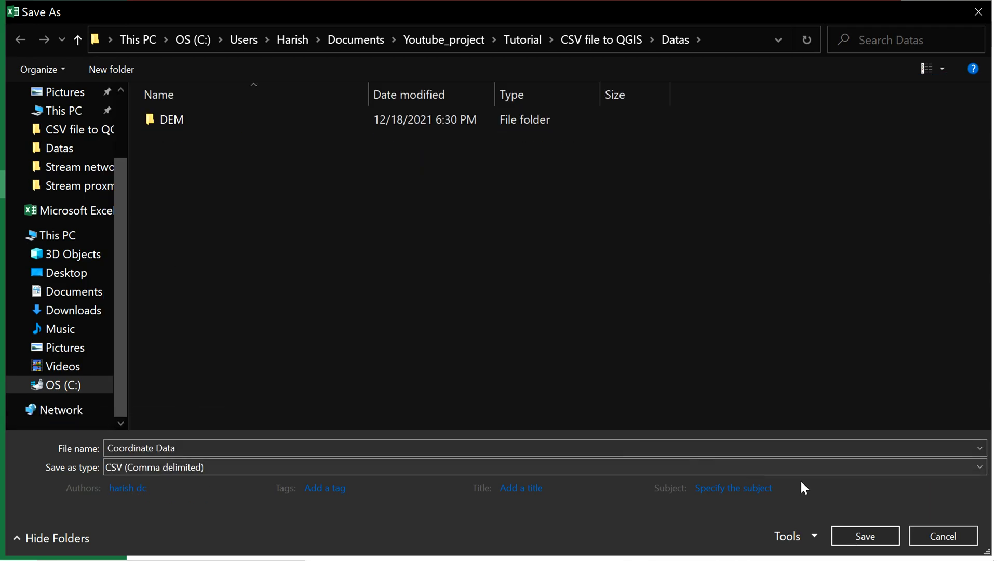
{"action": "left_click", "coordinate": [261, 447]}
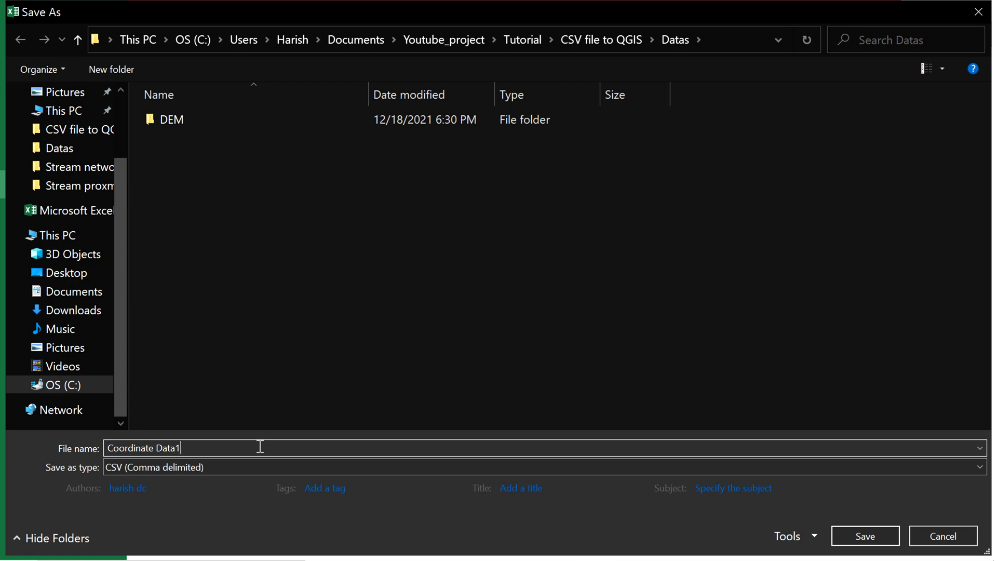
{"action": "left_click", "coordinate": [852, 536]}
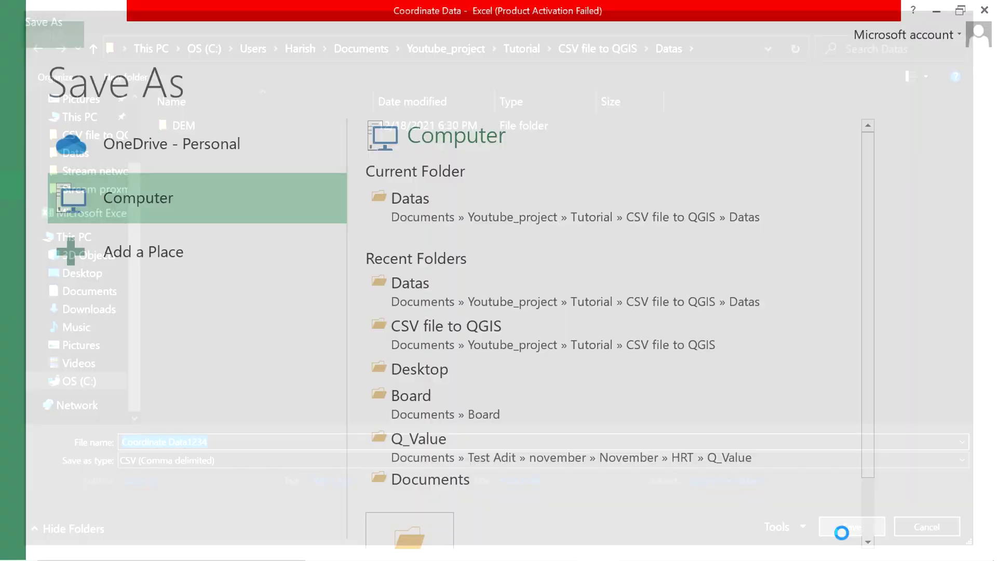
{"action": "left_click", "coordinate": [443, 332]}
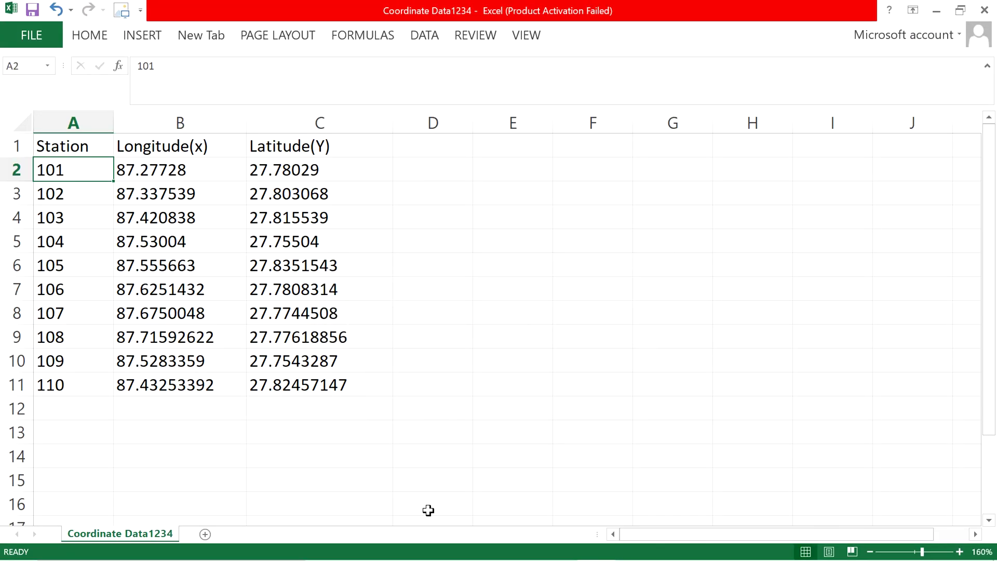
In QGIS, start a delimited text layer and pick Coordinate Data1234 from the Datas folder
{"action": "key", "text": "super"}
{"action": "left_click", "coordinate": [558, 546]}
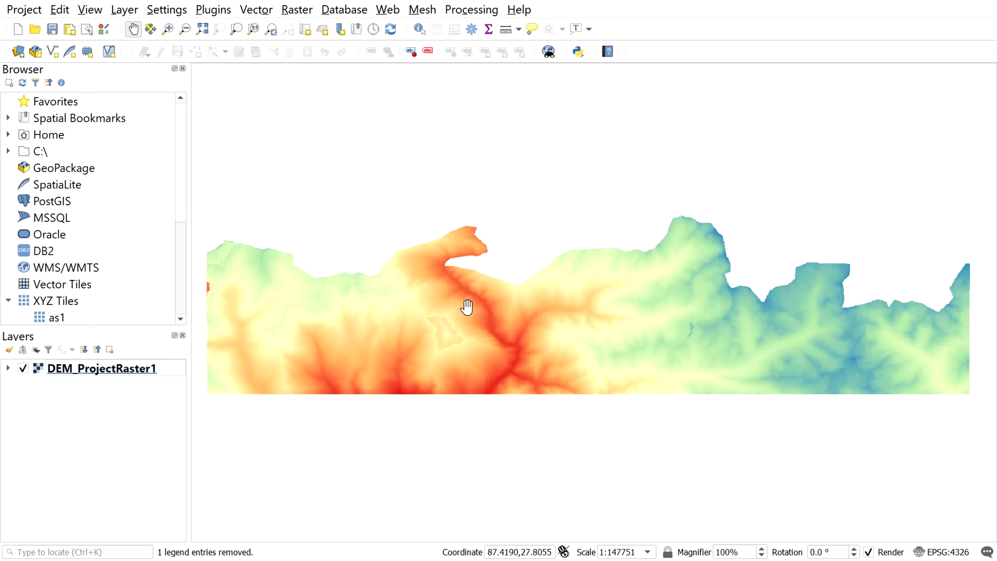
{"action": "left_click", "coordinate": [124, 9]}
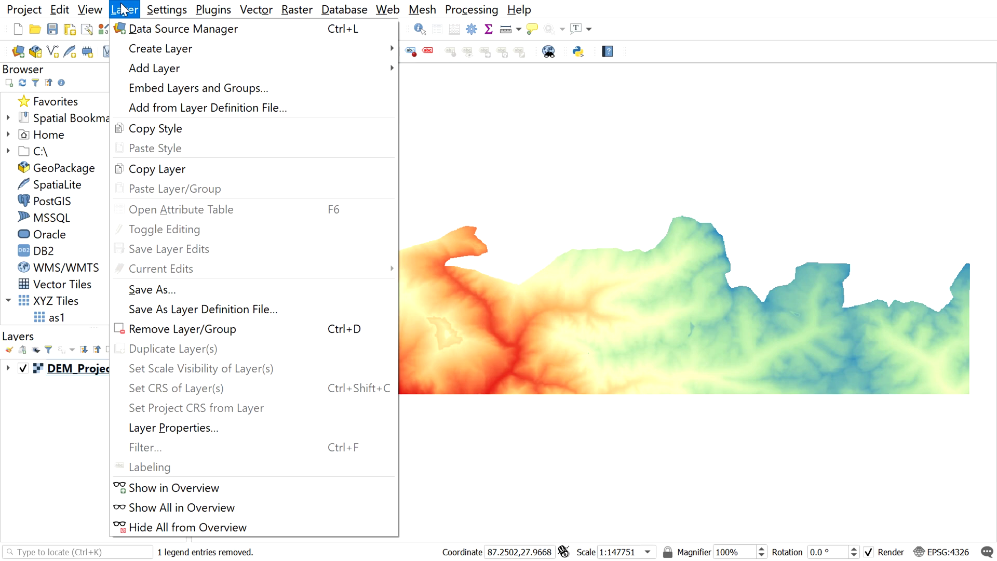
{"action": "mouse_move", "coordinate": [221, 68]}
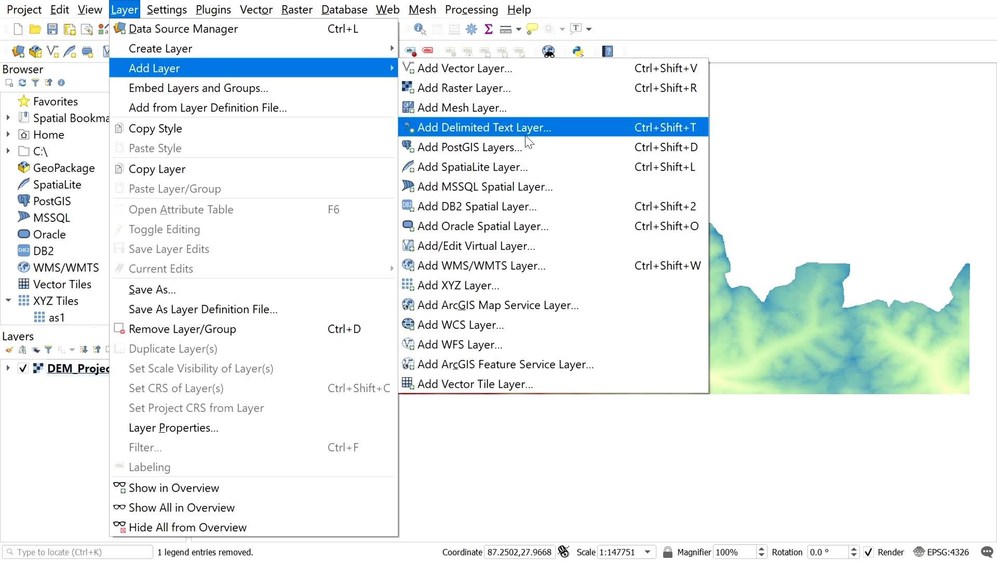
{"action": "left_click", "coordinate": [490, 129]}
{"action": "left_click", "coordinate": [723, 75]}
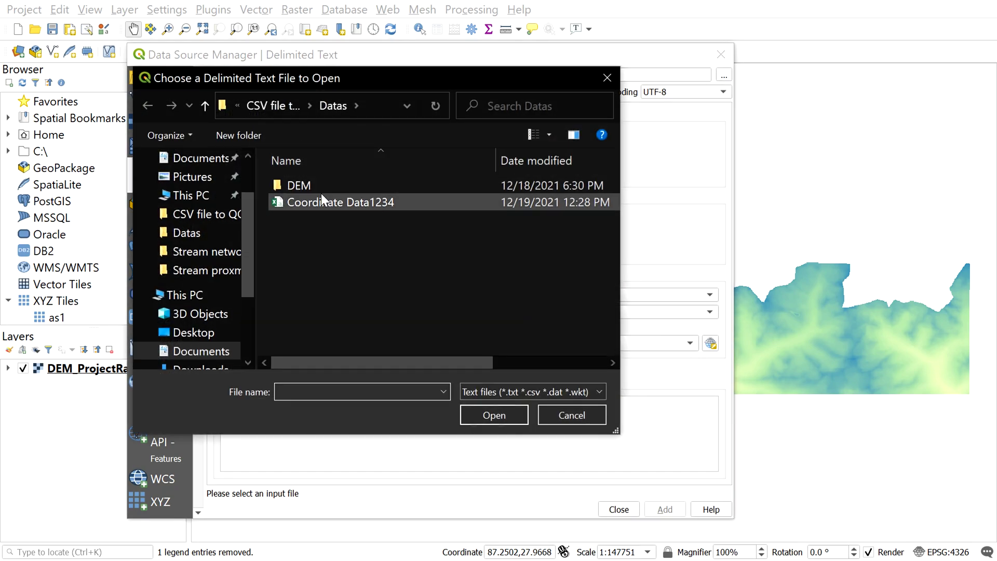
{"action": "left_click", "coordinate": [322, 202]}
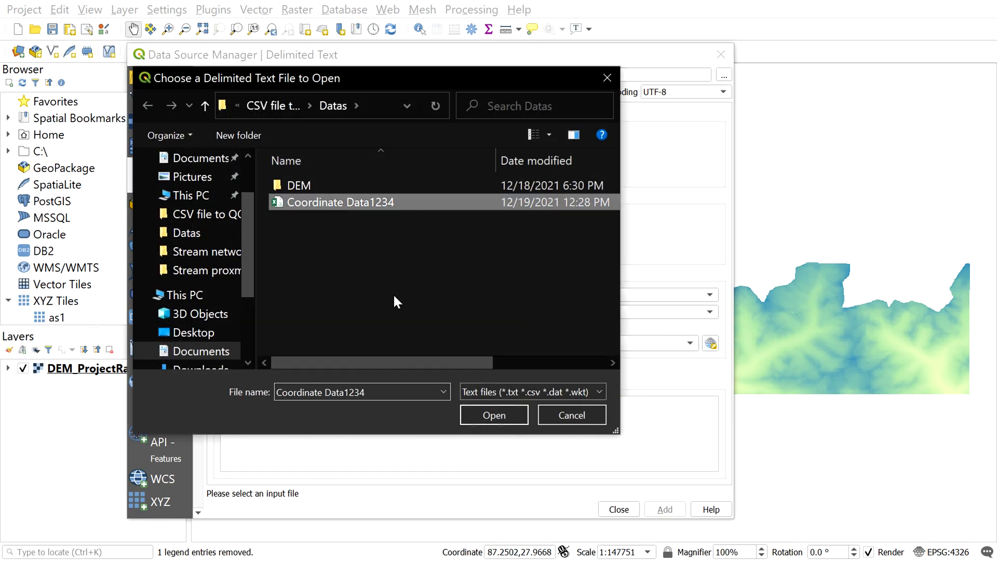
Load Coordinate Data1234 and set X to Longitude(x) and Y to Latitude(Y)
{"action": "left_click", "coordinate": [477, 415]}
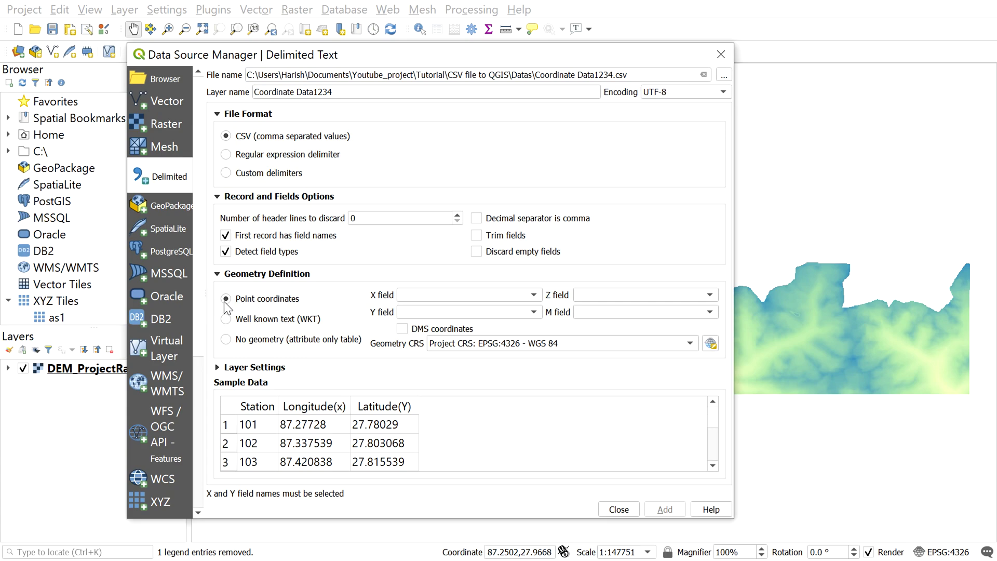
{"action": "left_click", "coordinate": [397, 295]}
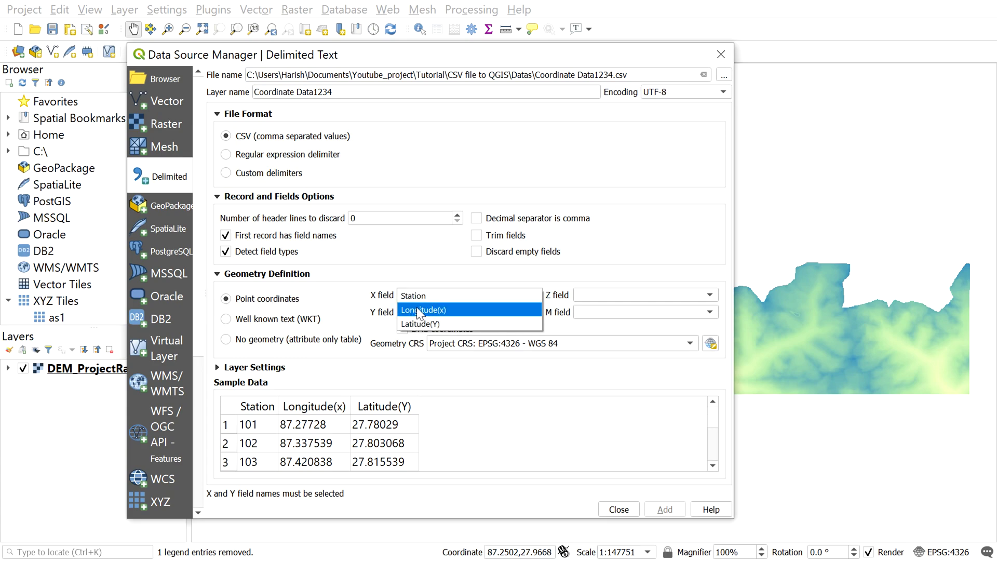
{"action": "left_click", "coordinate": [416, 307]}
{"action": "left_click", "coordinate": [407, 313]}
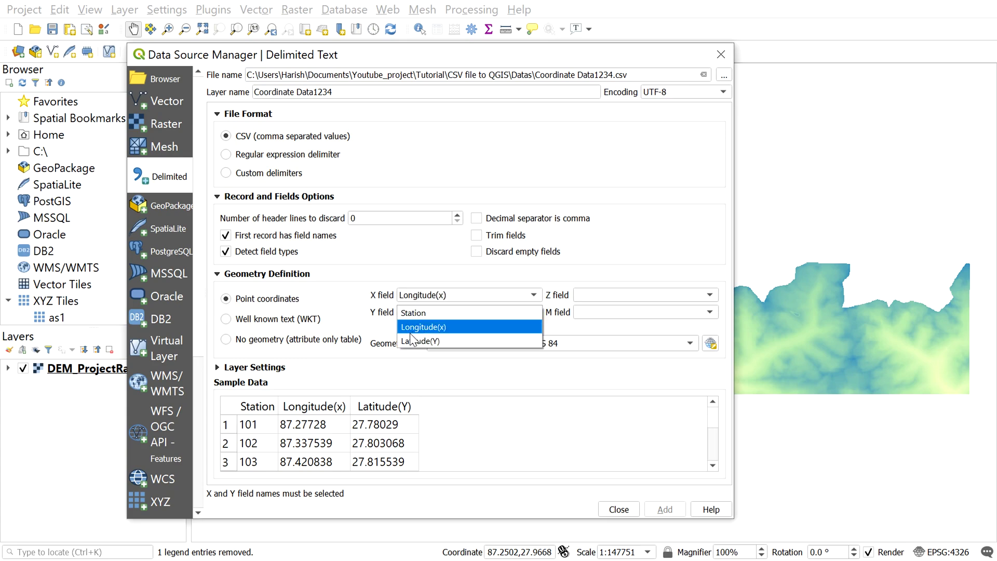
{"action": "left_click", "coordinate": [414, 341]}
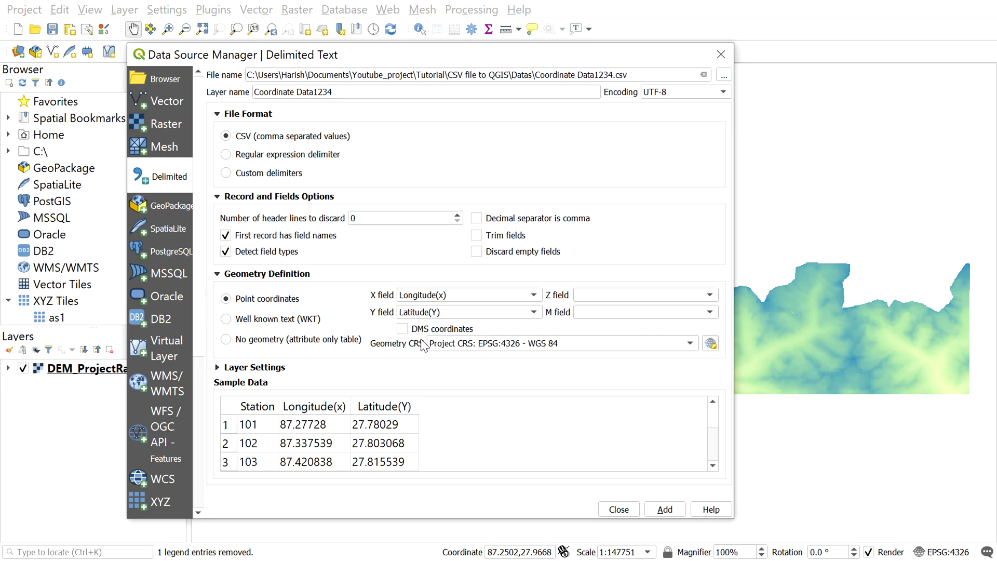
Set the geometry CRS to the project's EPSG:4326 - WGS 84
{"action": "left_click", "coordinate": [442, 346]}
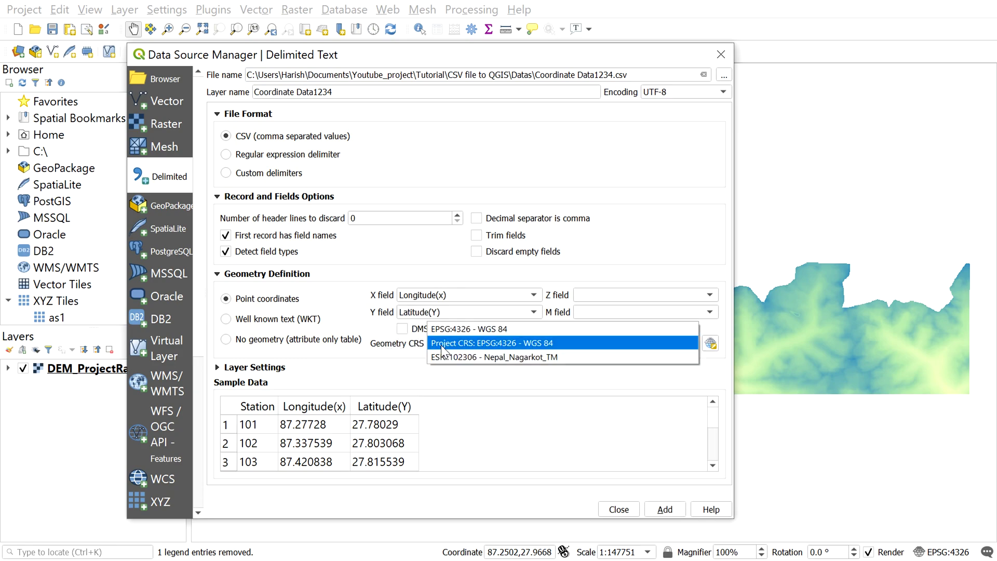
{"action": "left_click", "coordinate": [441, 344]}
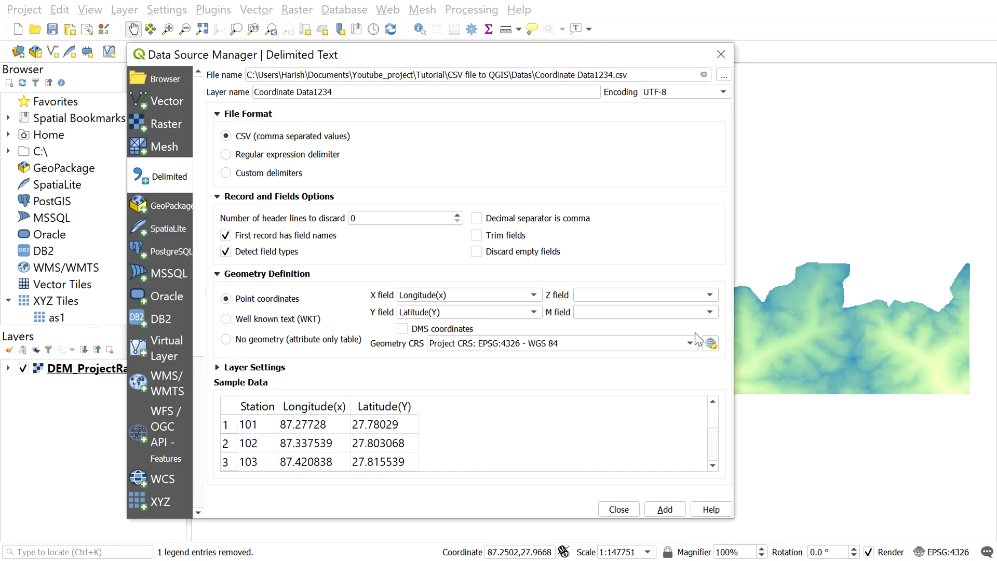
{"action": "left_click", "coordinate": [710, 344]}
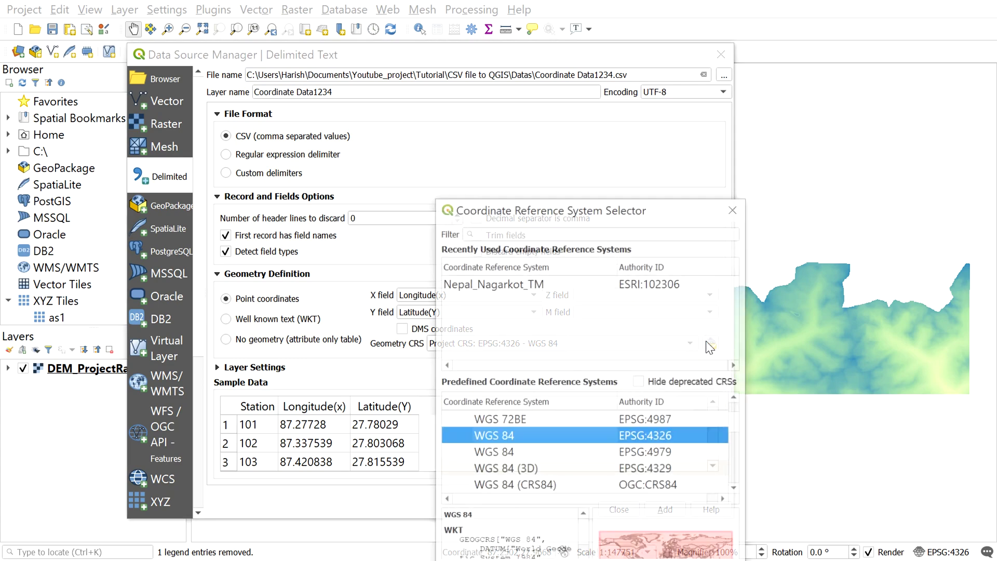
{"action": "left_click", "coordinate": [746, 210]}
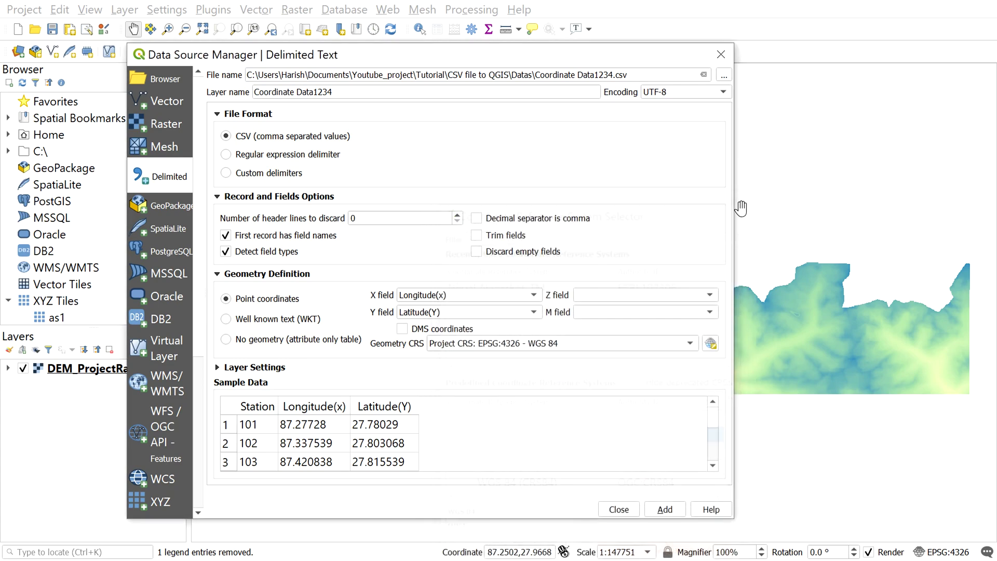
{"action": "left_click", "coordinate": [470, 344]}
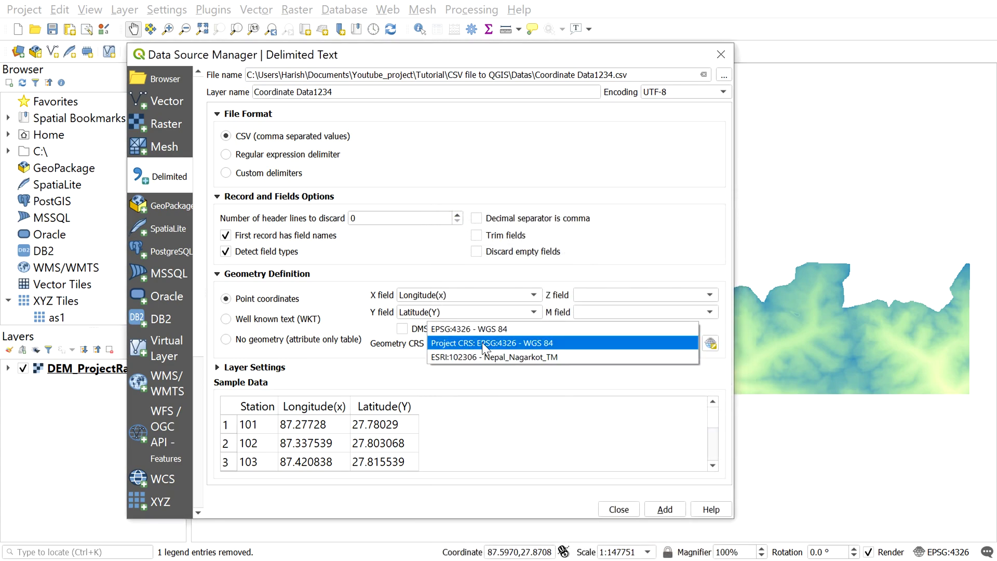
{"action": "left_click", "coordinate": [466, 342]}
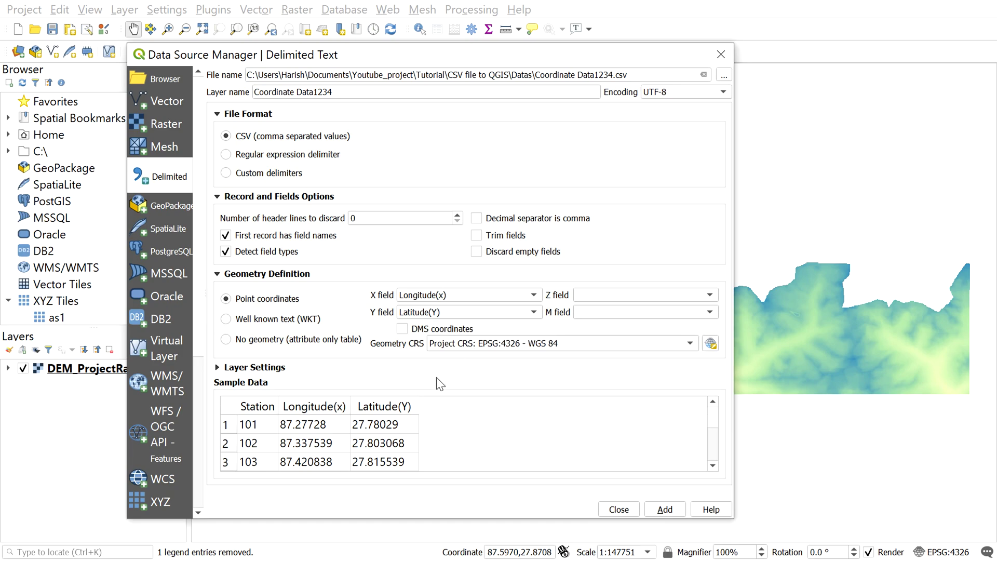
{"action": "scroll", "coordinate": [442, 444], "scroll_direction": "down", "scroll_amount": 1}
{"action": "scroll", "coordinate": [354, 449], "scroll_direction": "up", "scroll_amount": 1}
Check the sample data sorted by Longitude, Latitude and Station, then add the point layer
{"action": "left_click", "coordinate": [342, 406]}
{"action": "left_click", "coordinate": [382, 410]}
{"action": "left_click", "coordinate": [262, 410]}
{"action": "scroll", "coordinate": [317, 432], "scroll_direction": "down", "scroll_amount": 3}
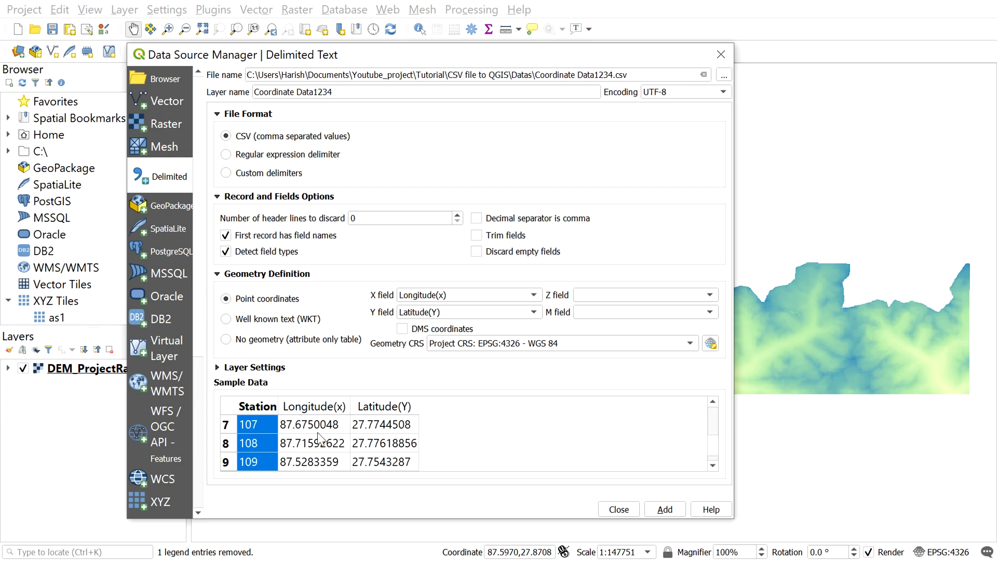
{"action": "scroll", "coordinate": [487, 450], "scroll_direction": "up", "scroll_amount": 2}
{"action": "left_click", "coordinate": [656, 507]}
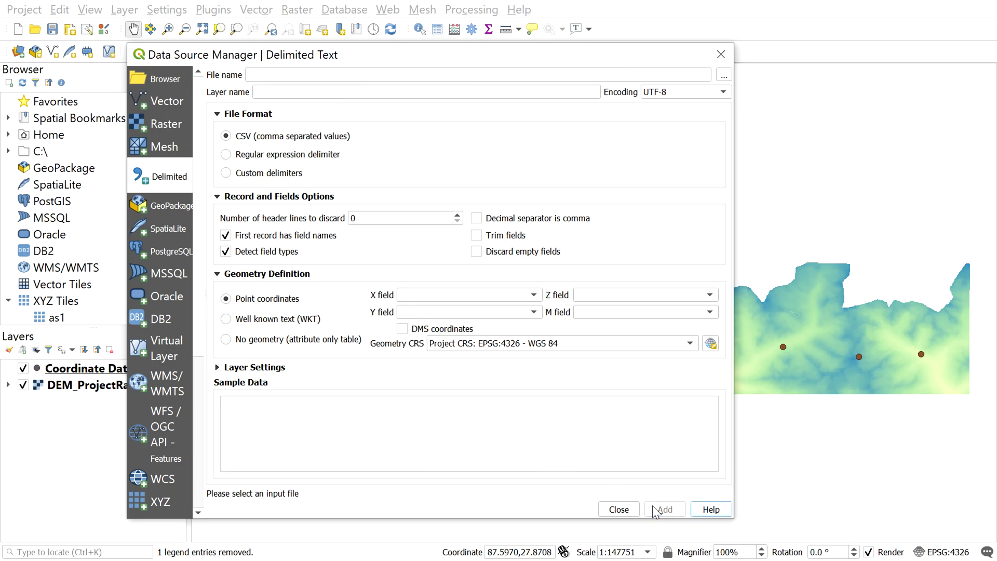
Close the Data Source Manager and nudge the map to view the station points over the DEM
{"action": "left_click", "coordinate": [618, 509]}
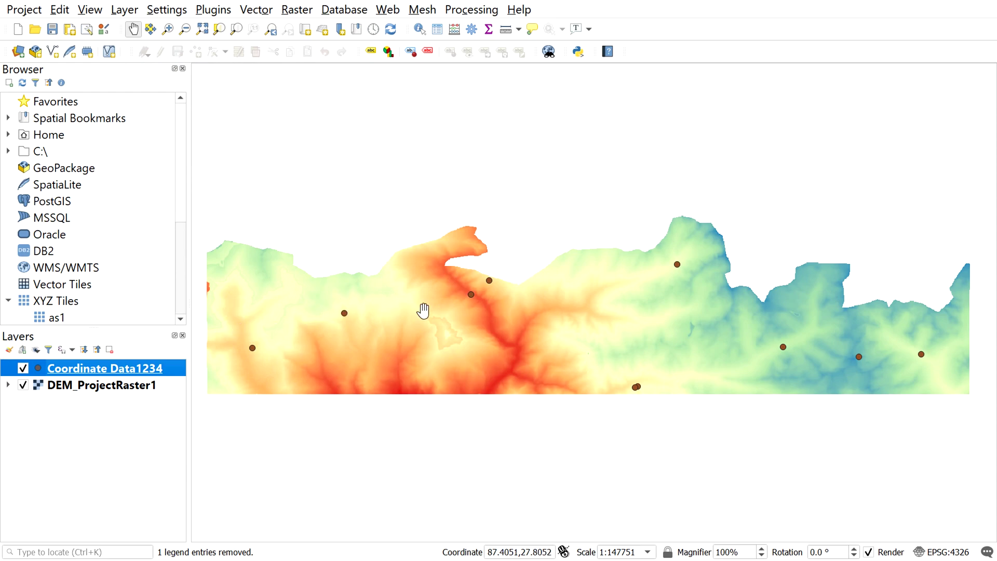
{"action": "left_click_drag", "start_coordinate": [252, 352], "coordinate": [258, 345]}
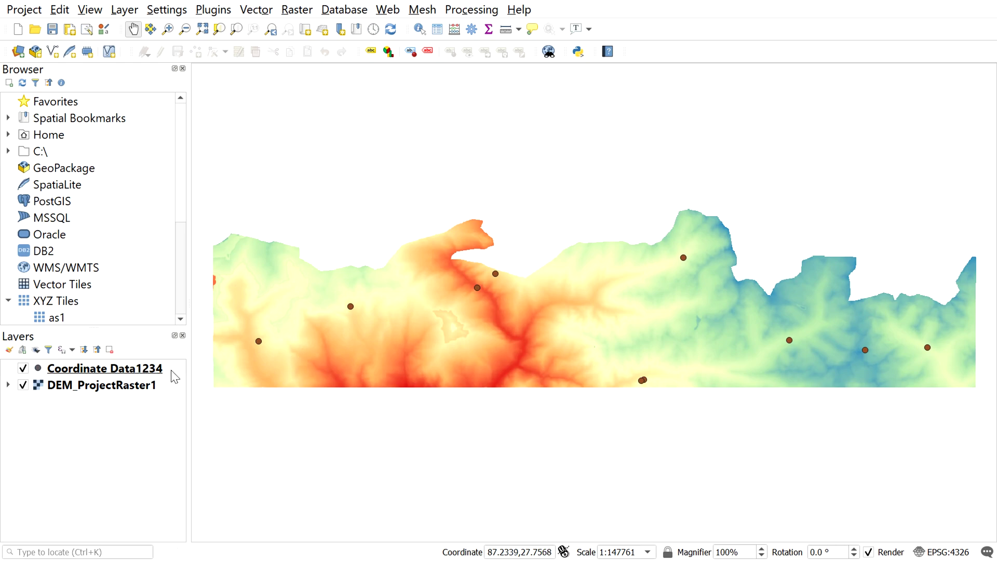
{"action": "left_click_drag", "start_coordinate": [294, 357], "coordinate": [297, 356]}
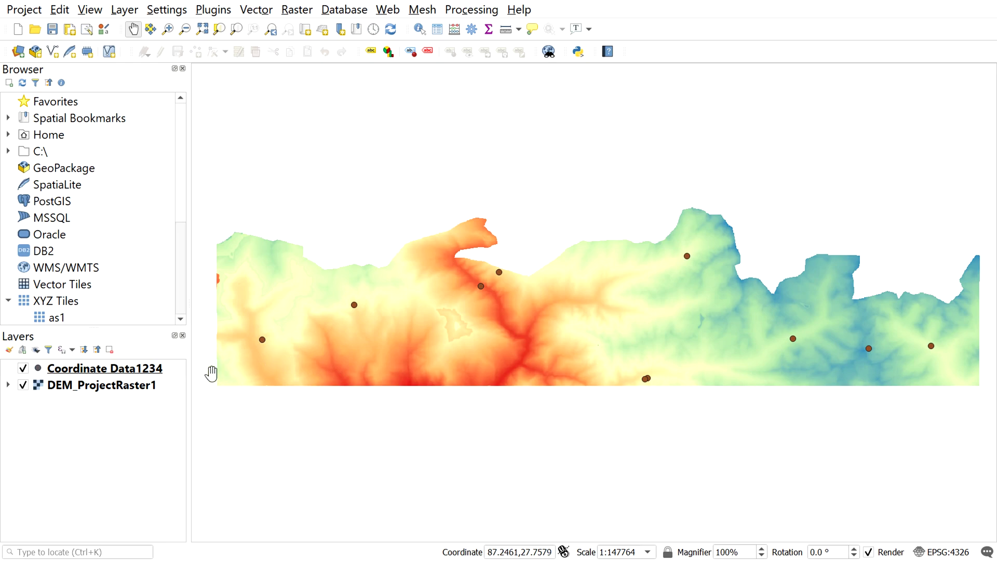
Start saving the Coordinate Data1234 features with ESRI Shapefile as the output format
{"action": "right_click", "coordinate": [174, 376]}
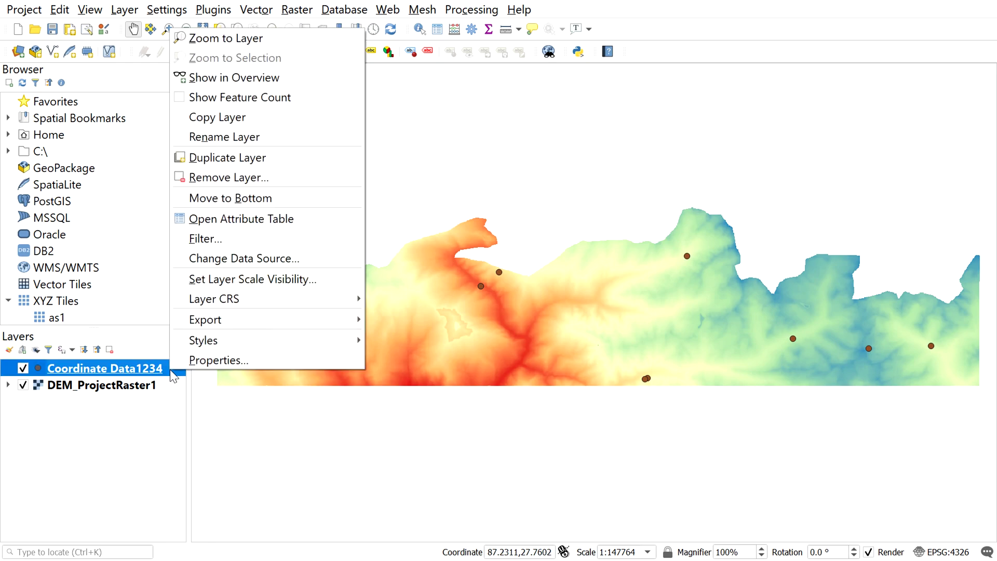
{"action": "mouse_move", "coordinate": [311, 322]}
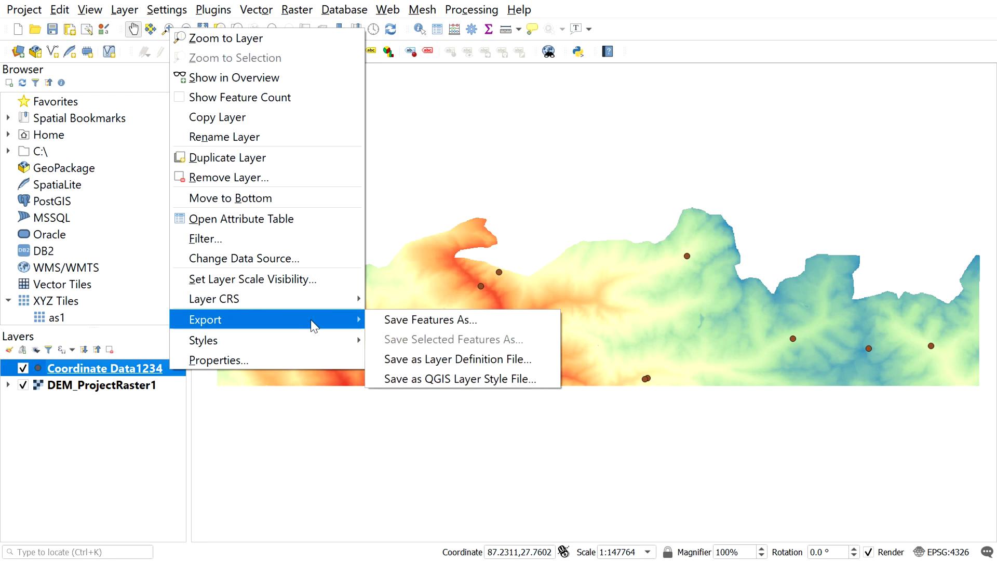
{"action": "left_click", "coordinate": [416, 320]}
{"action": "left_click", "coordinate": [646, 222]}
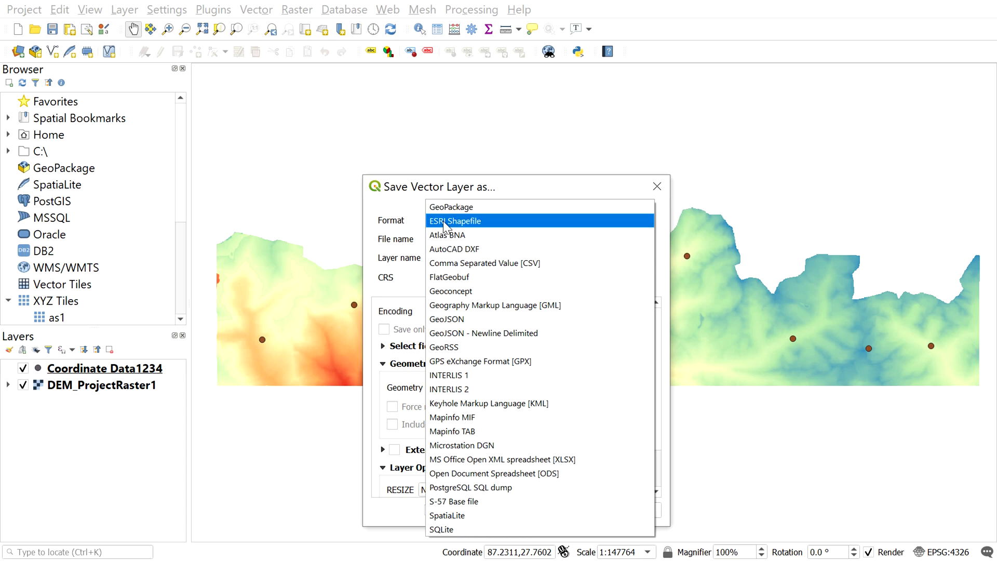
{"action": "left_click", "coordinate": [445, 222]}
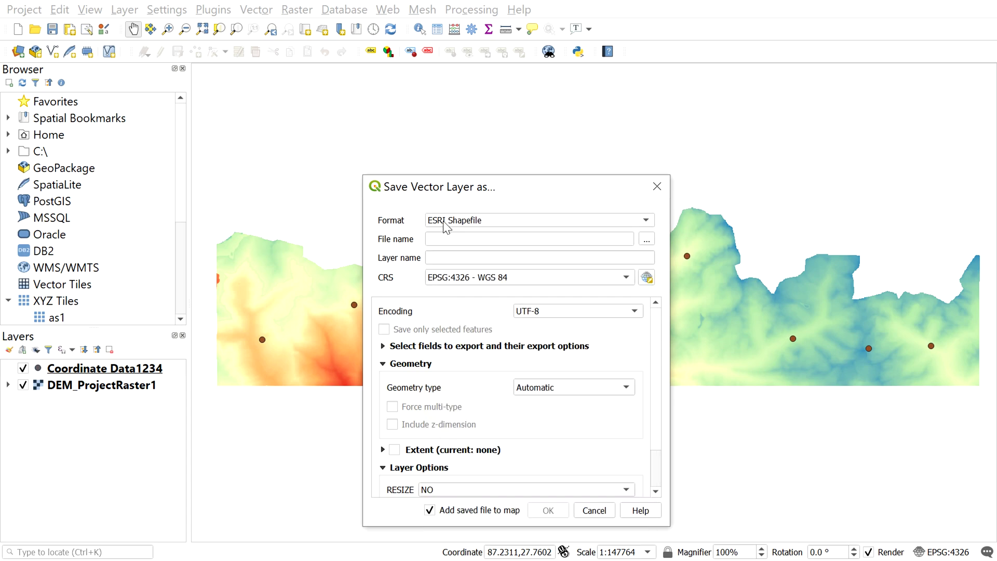
Name the output shpstations11.shp in the Datas folder and export it to the map
{"action": "left_click", "coordinate": [647, 240]}
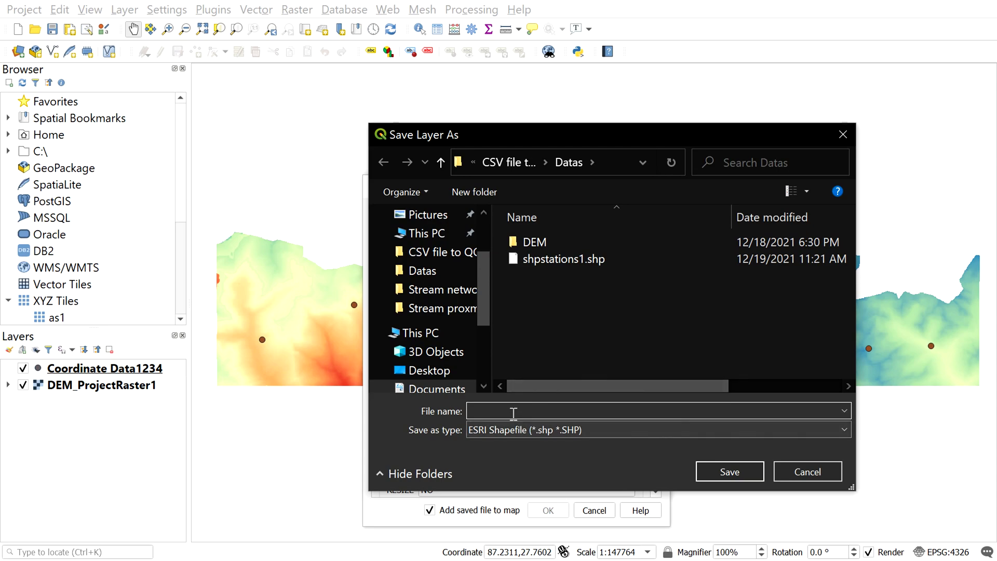
{"action": "left_click", "coordinate": [542, 259]}
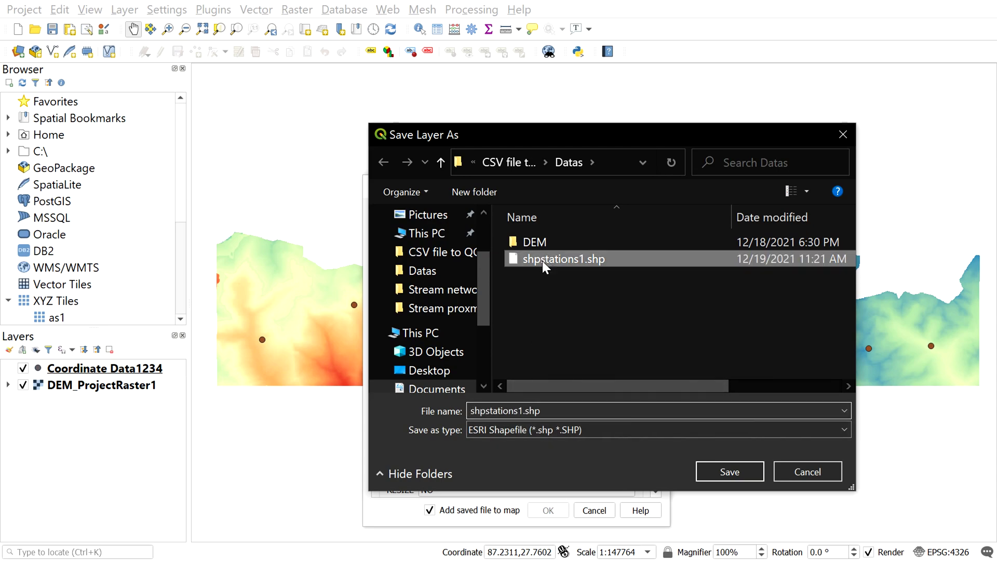
{"action": "left_click", "coordinate": [522, 410]}
{"action": "left_click", "coordinate": [522, 411]}
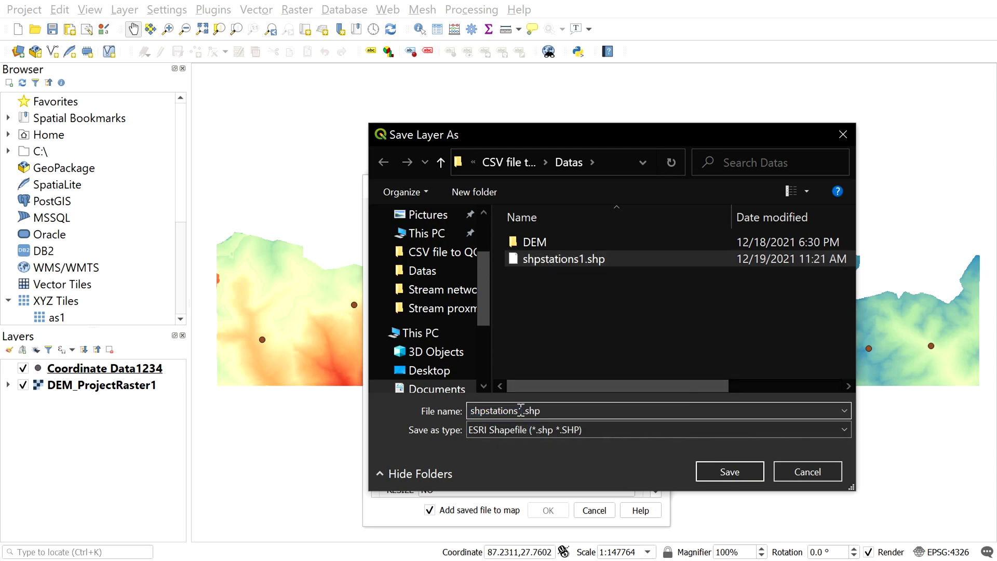
{"action": "type", "text": "1"}
{"action": "left_click", "coordinate": [730, 471]}
{"action": "left_click", "coordinate": [550, 510]}
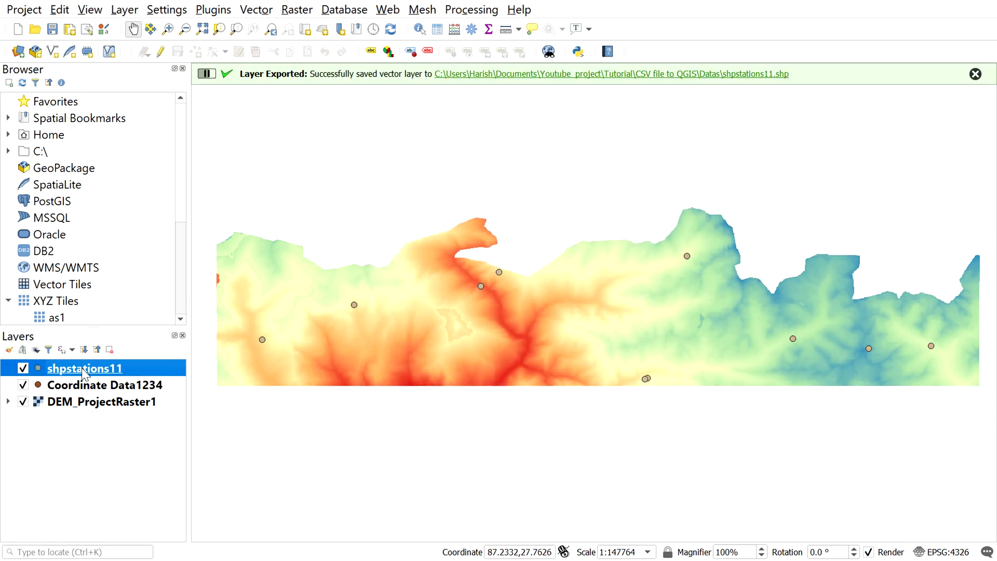
{"action": "right_click", "coordinate": [83, 370]}
{"action": "left_click", "coordinate": [174, 199]}
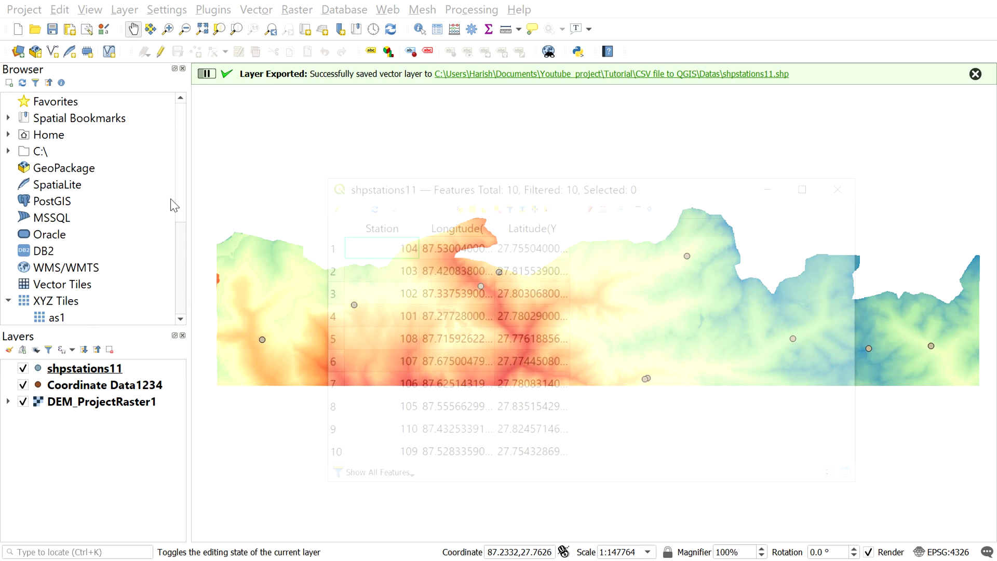
{"action": "left_click", "coordinate": [376, 227]}
{"action": "left_click", "coordinate": [464, 228]}
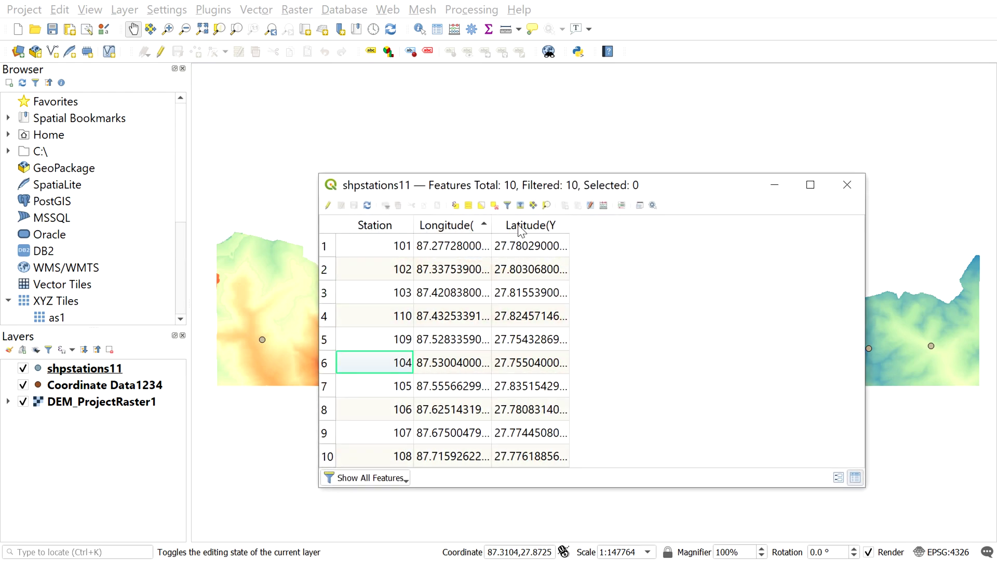
{"action": "left_click", "coordinate": [522, 228]}
{"action": "left_click", "coordinate": [397, 227]}
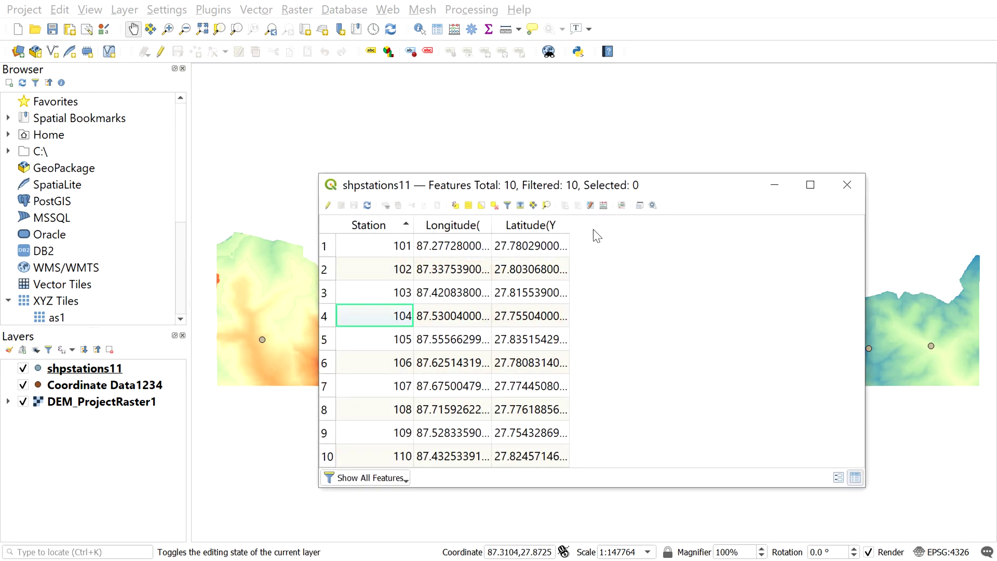
{"action": "left_click", "coordinate": [847, 184]}
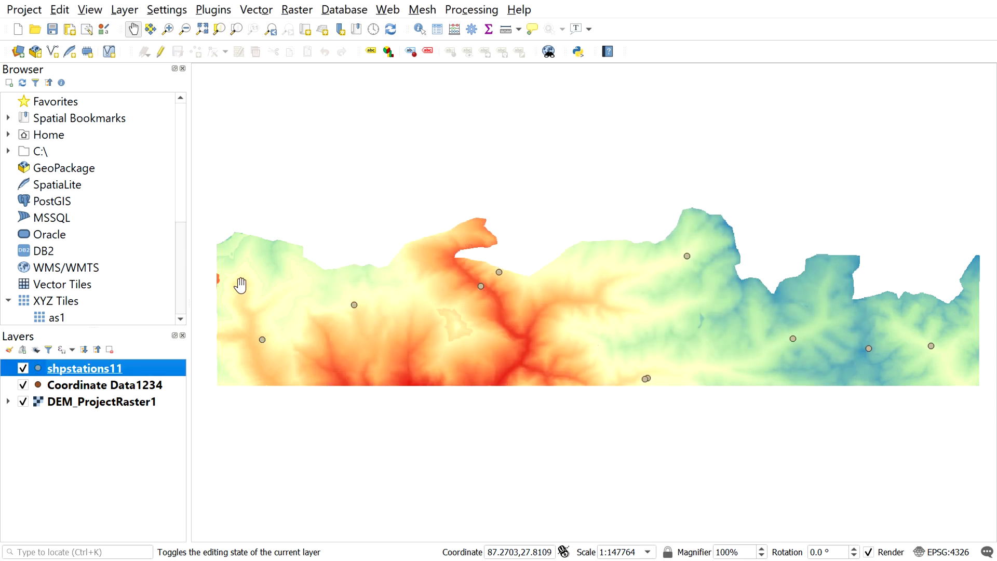
{"action": "mouse_move", "coordinate": [241, 284]}
{"action": "left_mouse_down"}
{"action": "mouse_move", "coordinate": [251, 294]}
{"action": "mouse_move", "coordinate": [238, 294]}
{"action": "left_mouse_up"}
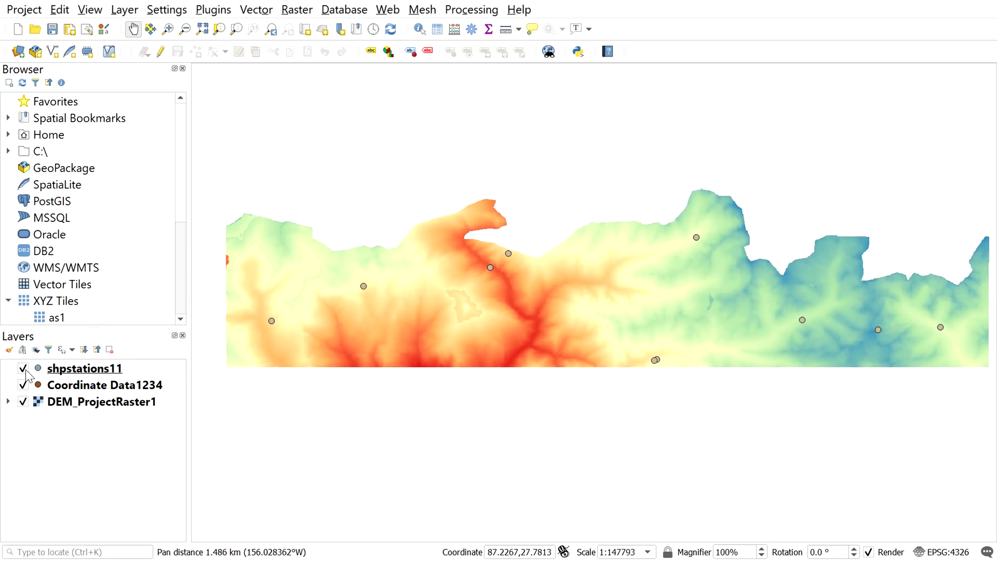
Give shpstations11 Single Labels using the Station field in black text
{"action": "right_click", "coordinate": [73, 373]}
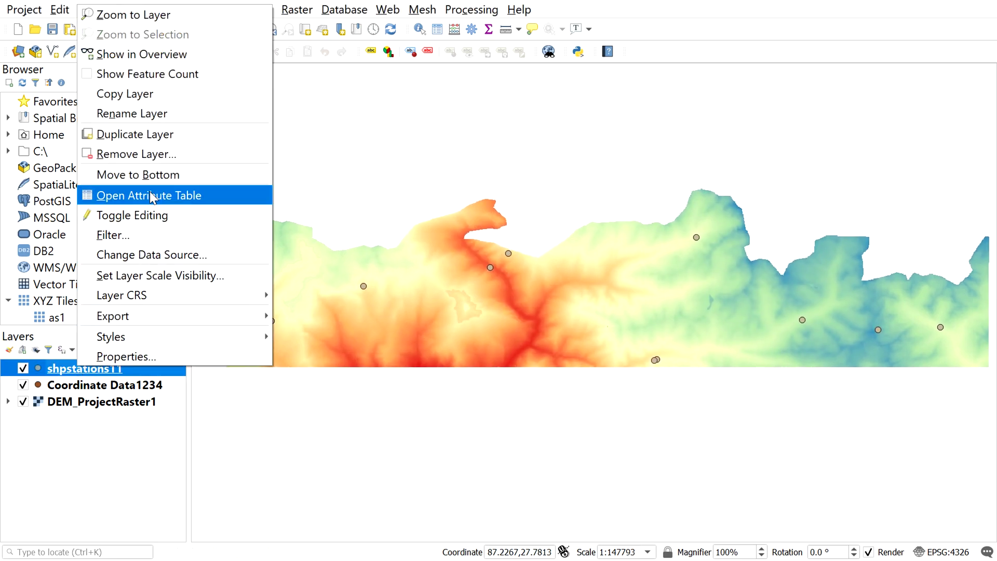
{"action": "left_click", "coordinate": [149, 357]}
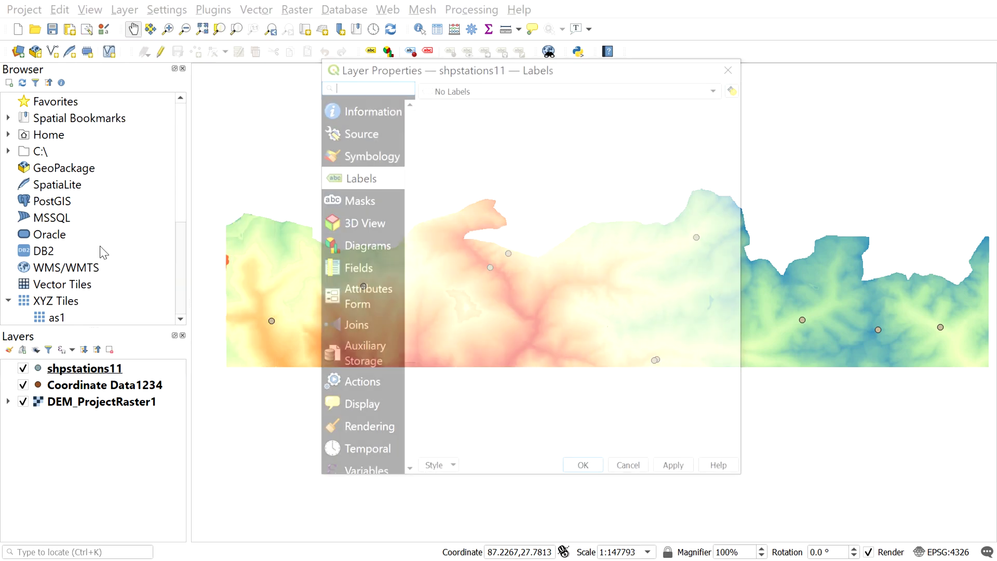
{"action": "left_click", "coordinate": [489, 87]}
{"action": "left_click", "coordinate": [499, 100]}
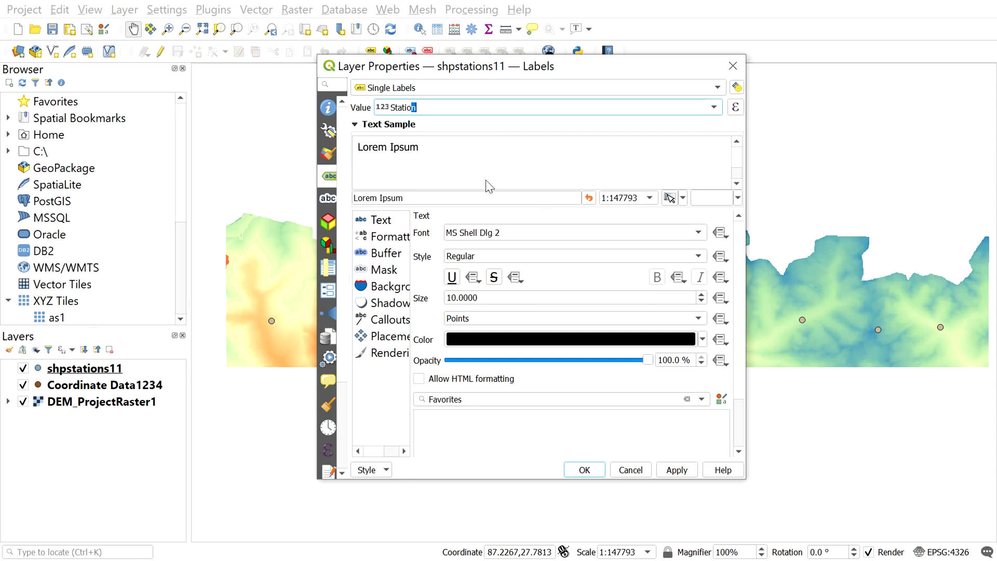
{"action": "left_click", "coordinate": [473, 340]}
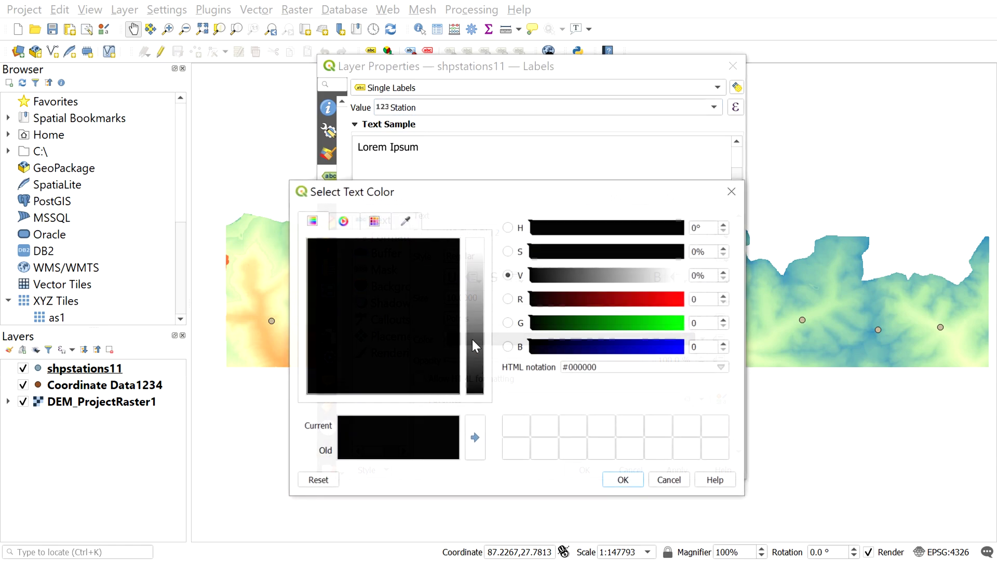
{"action": "left_click", "coordinate": [731, 191]}
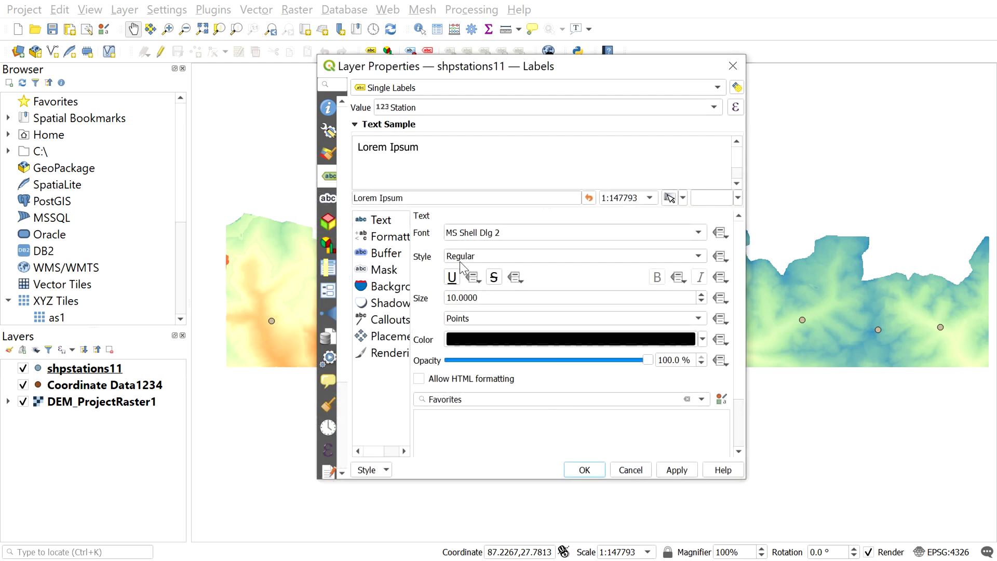
{"action": "left_click", "coordinate": [584, 470]}
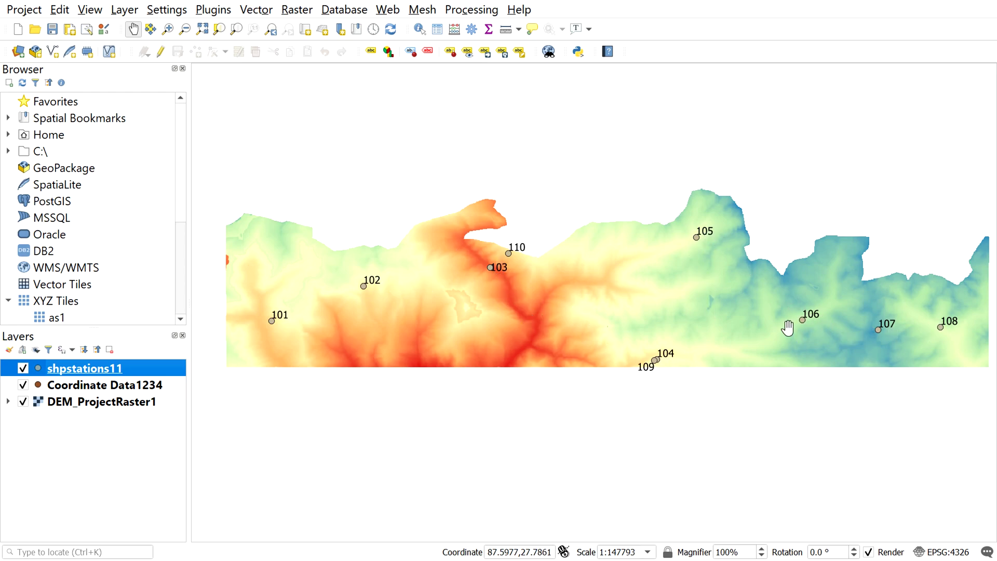
{"action": "left_click_drag", "start_coordinate": [490, 296], "coordinate": [483, 294]}
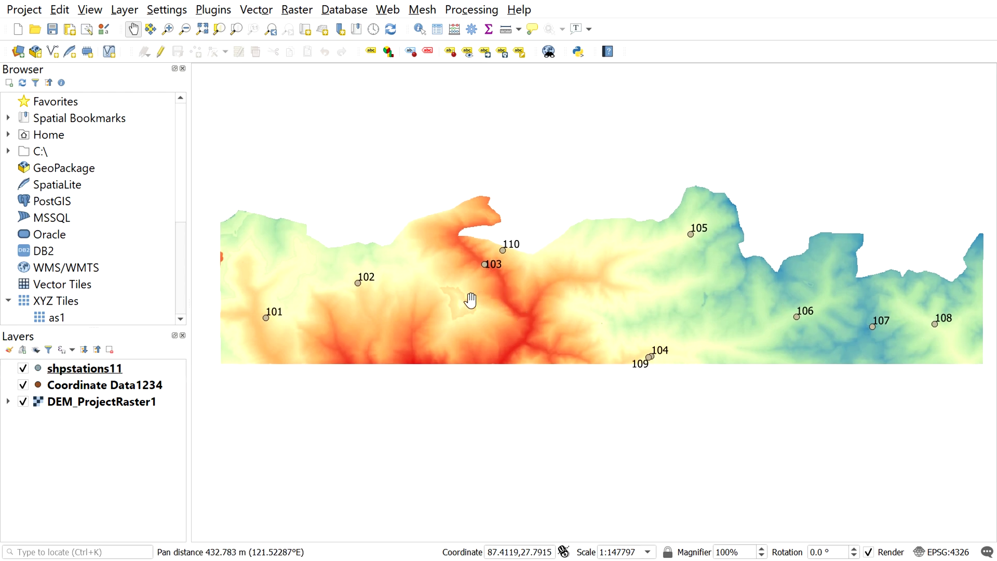